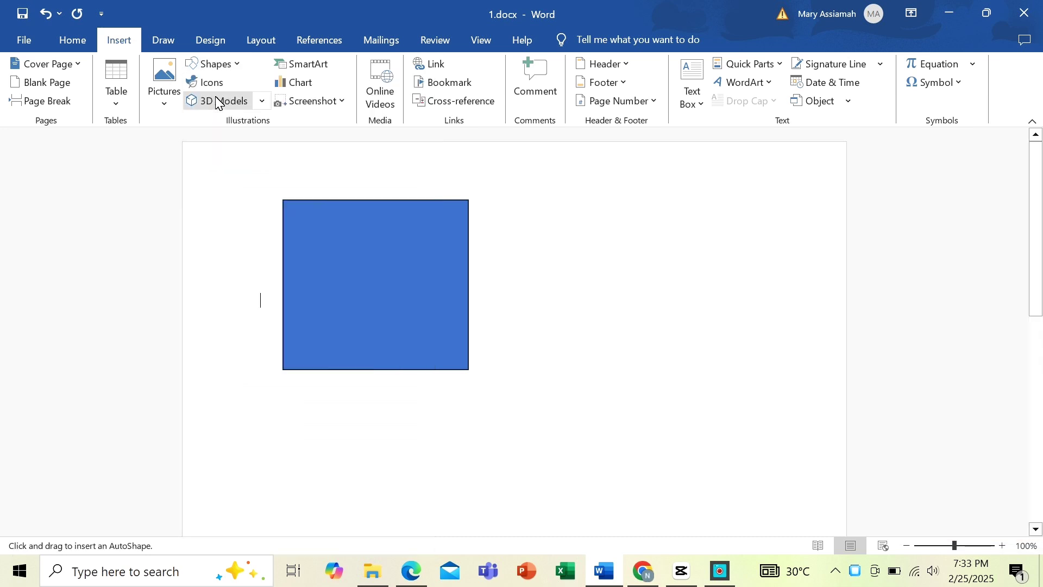
pyautogui.moveTo(586, 298)
pyautogui.mouseDown()
pyautogui.moveTo(715, 426)
pyautogui.moveTo(585, 458)
pyautogui.mouseUp()
pyautogui.click(259, 323)
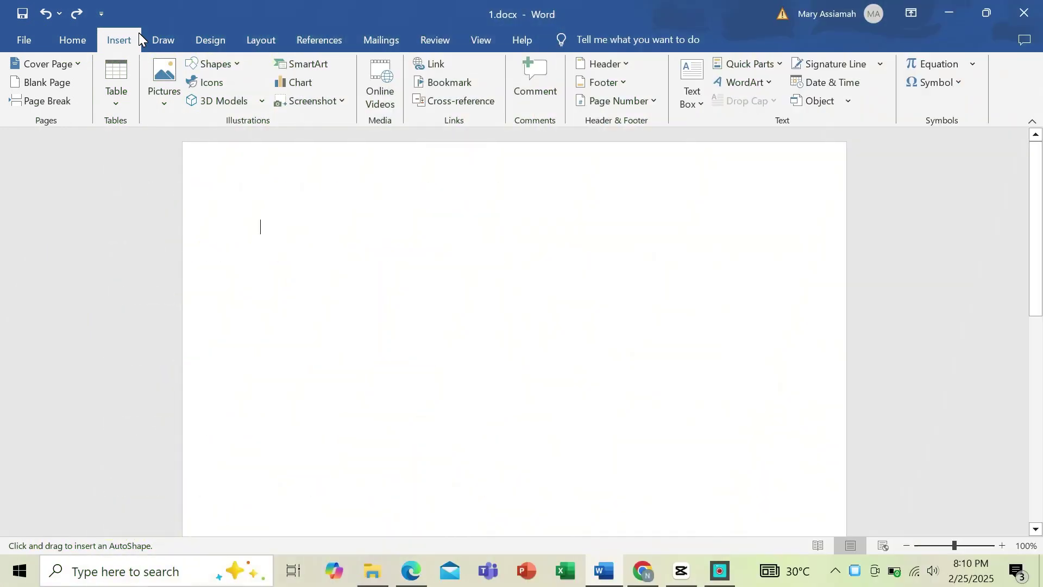
# Lock drawing mode for the rectangle shape and draw six separate rectangles on the page, in three columns of two
pyautogui.click(235, 64)
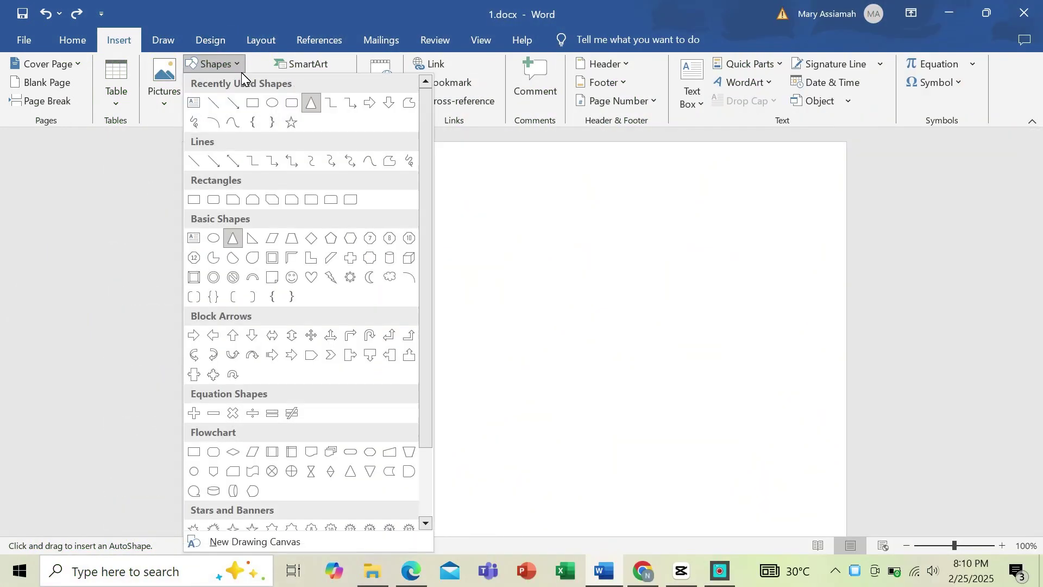
pyautogui.rightClick(256, 111)
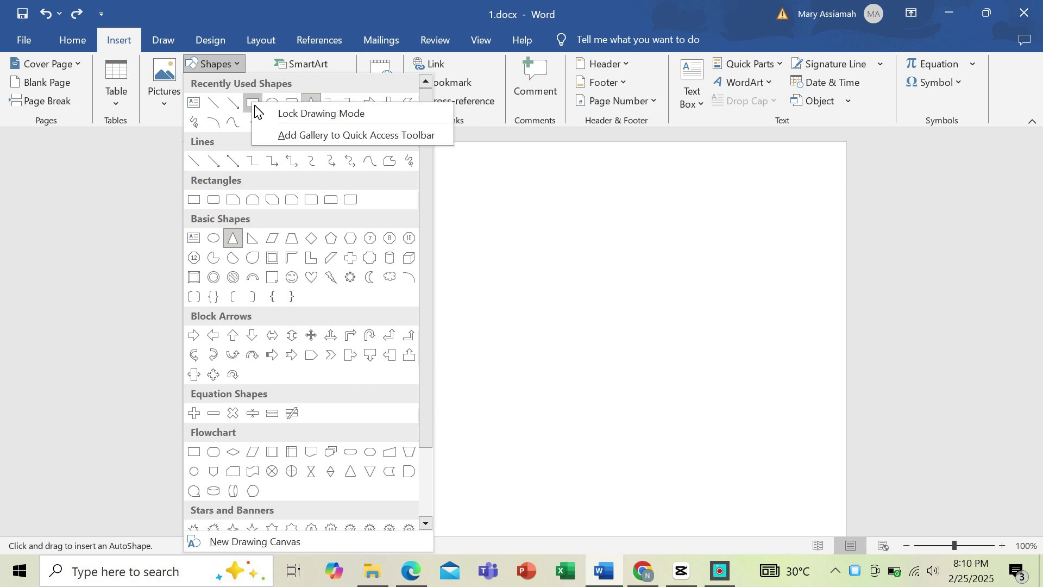
pyautogui.click(288, 115)
pyautogui.moveTo(262, 212); pyautogui.dragTo(370, 282)
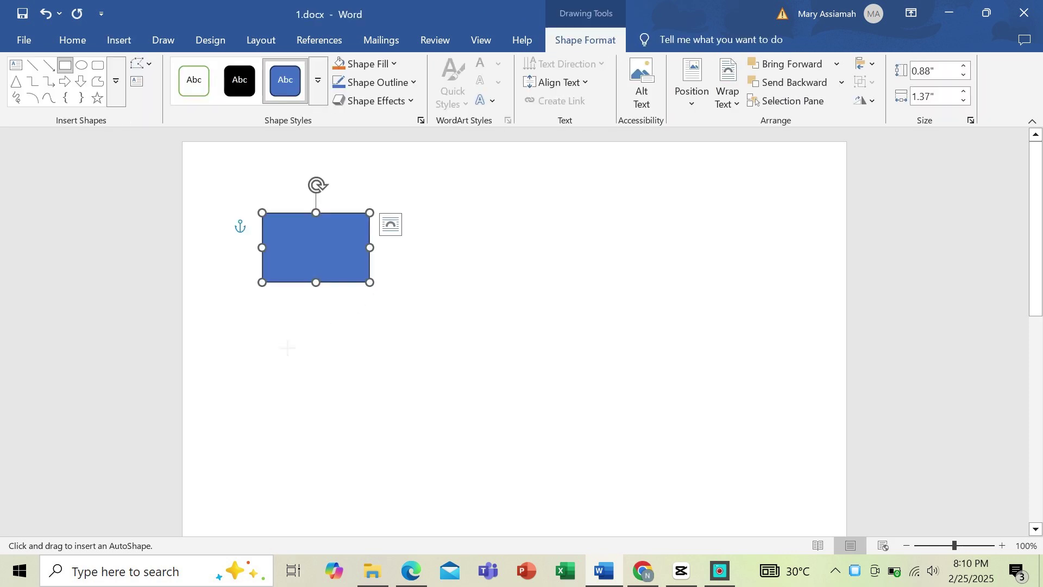
pyautogui.moveTo(275, 335)
pyautogui.mouseDown()
pyautogui.moveTo(382, 405)
pyautogui.moveTo(372, 418)
pyautogui.mouseUp()
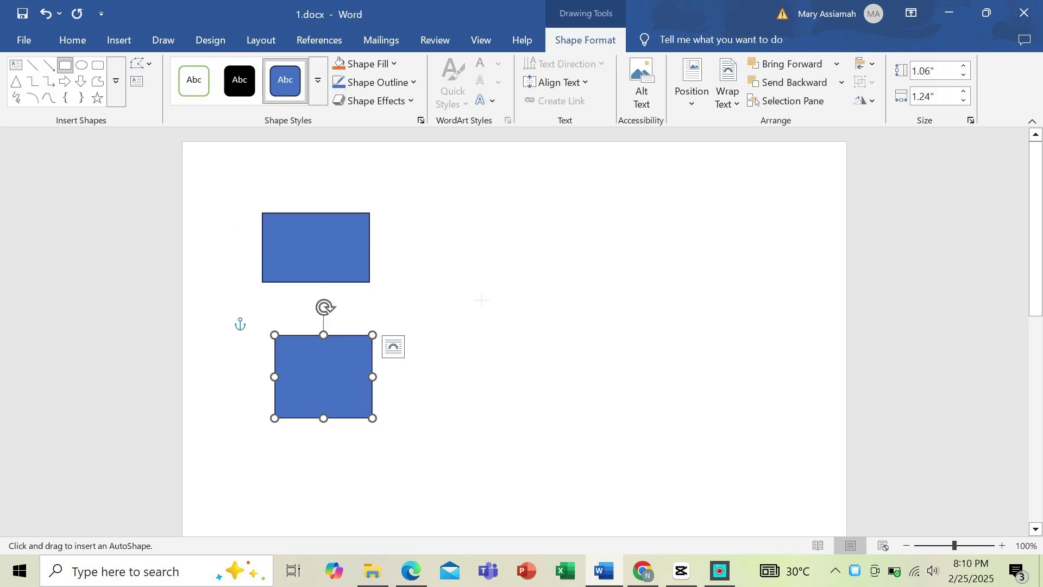
pyautogui.moveTo(468, 217); pyautogui.dragTo(554, 308)
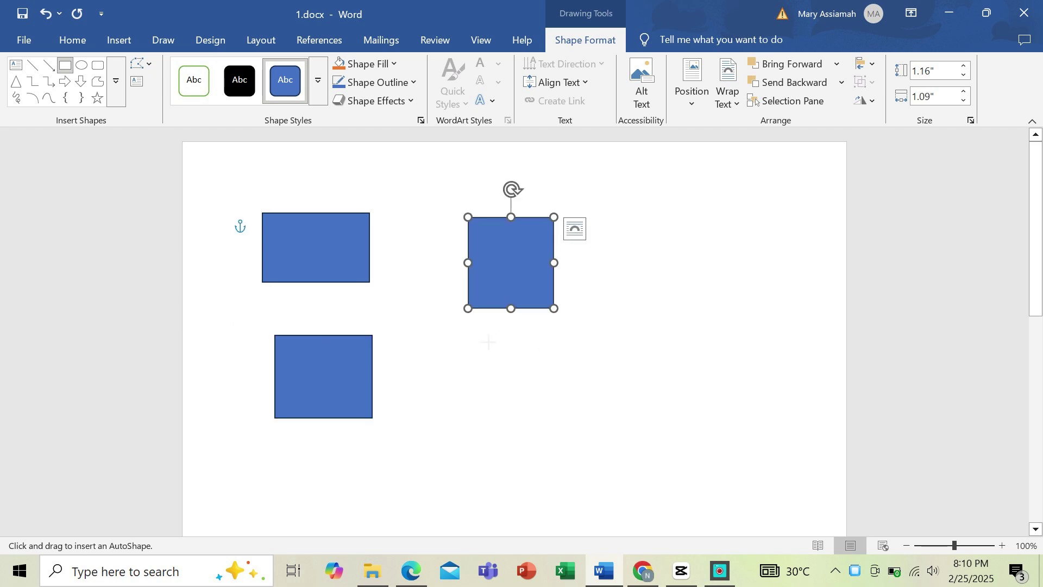
pyautogui.moveTo(476, 329)
pyautogui.mouseDown()
pyautogui.moveTo(581, 406)
pyautogui.moveTo(573, 402)
pyautogui.mouseUp()
pyautogui.moveTo(663, 212); pyautogui.dragTo(744, 321)
pyautogui.moveTo(667, 378); pyautogui.dragTo(772, 449)
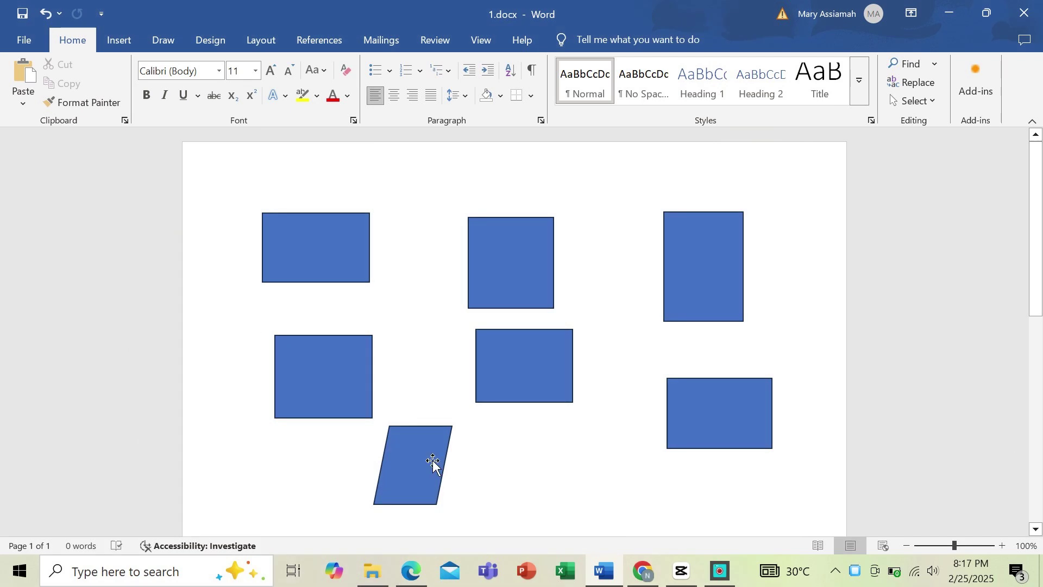
# Change the parallelogram below the rectangles into a diamond shape
pyautogui.click(433, 462)
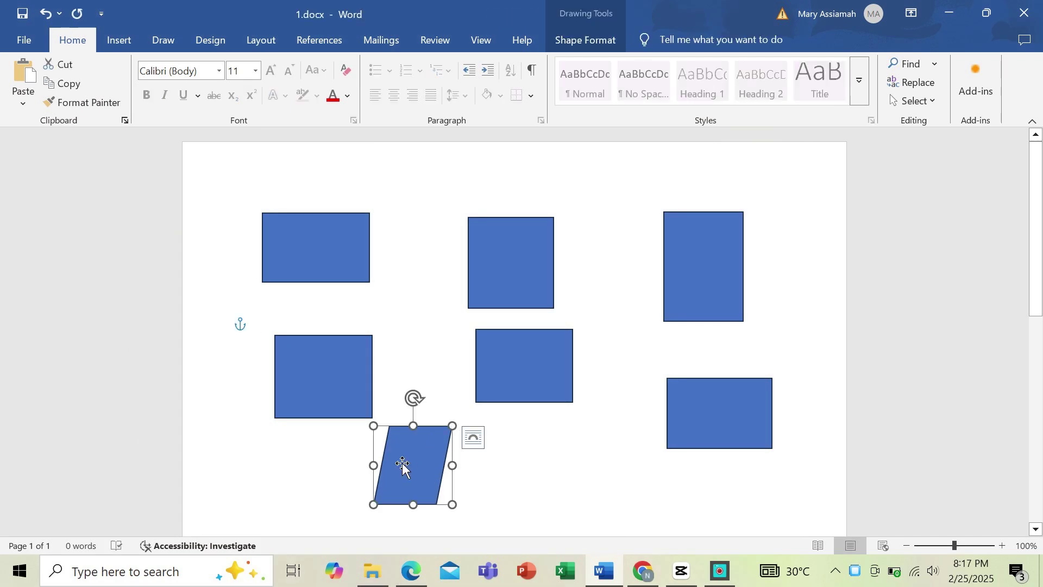
pyautogui.click(583, 41)
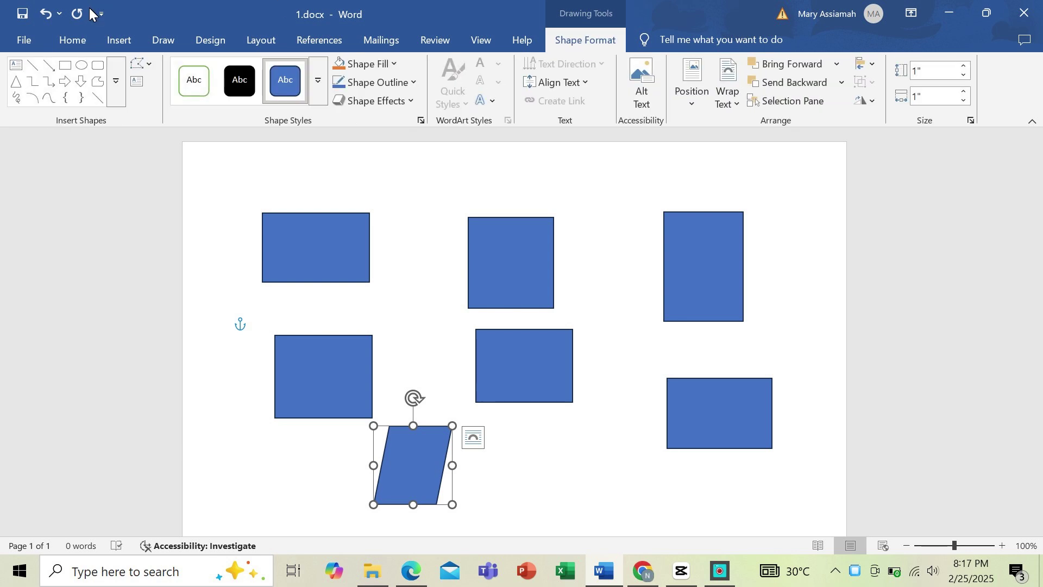
pyautogui.click(143, 65)
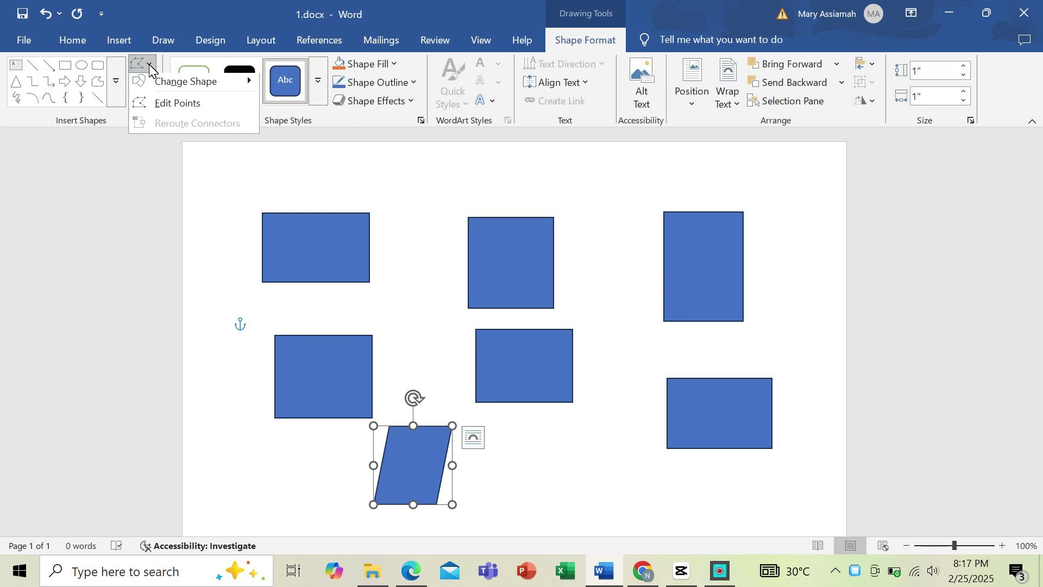
pyautogui.moveTo(221, 93)
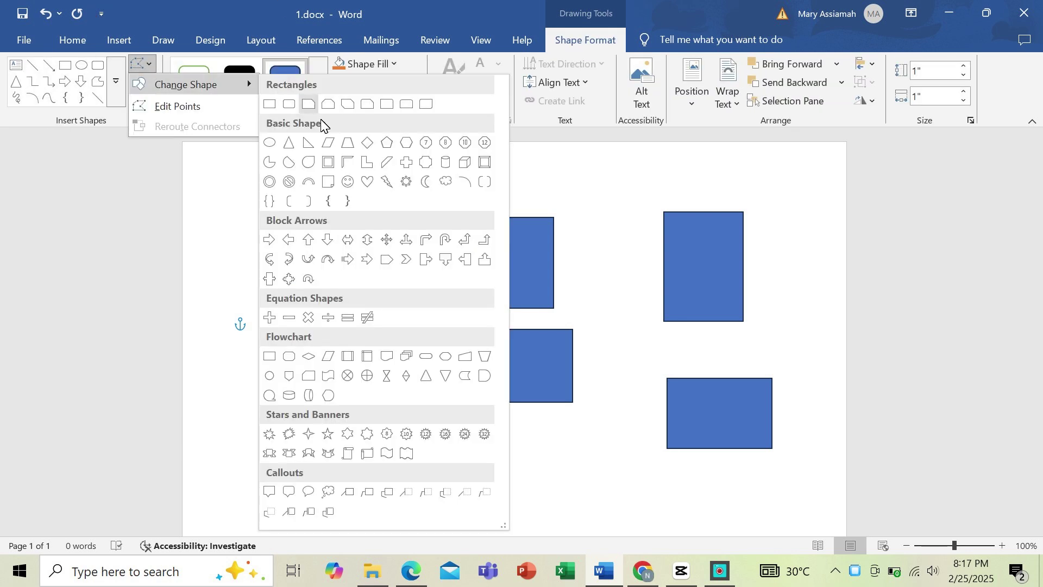
pyautogui.click(373, 142)
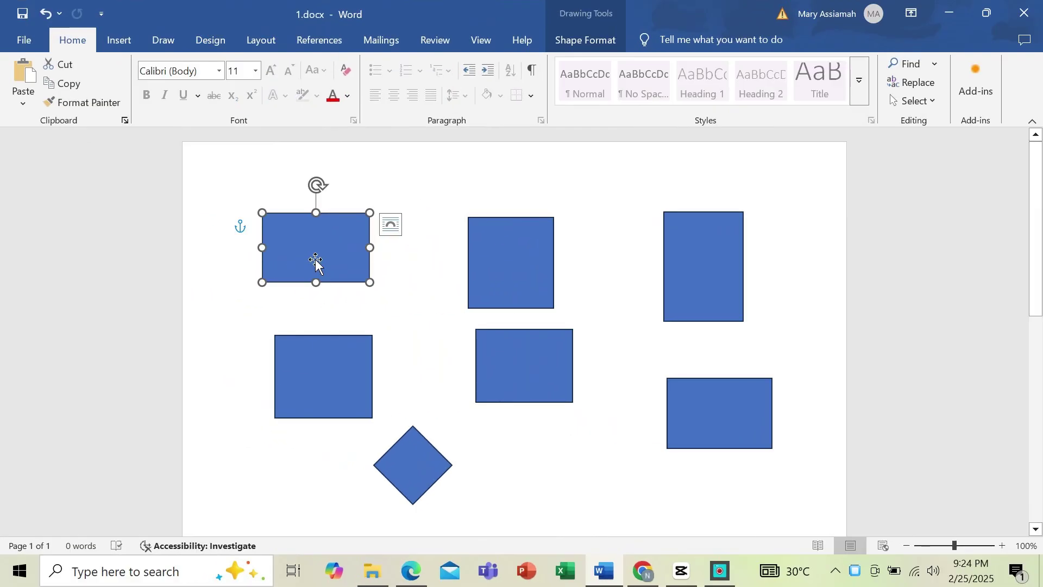
# Add the text "GHANA CODEDEVPAY." inside the upper-left rectangle on the page
pyautogui.rightClick(315, 263)
pyautogui.click(367, 314)
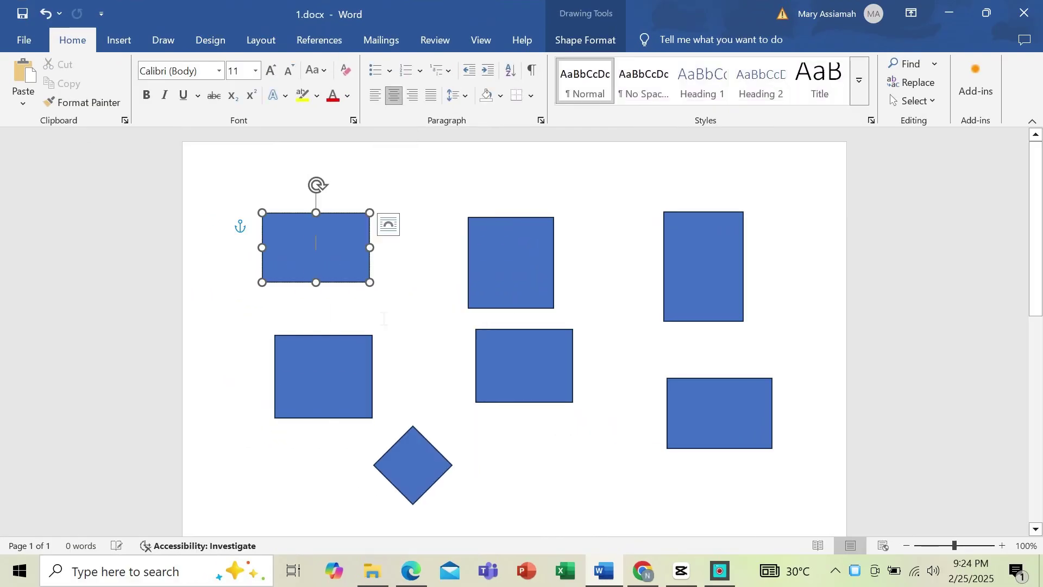
pyautogui.write('GHANA')
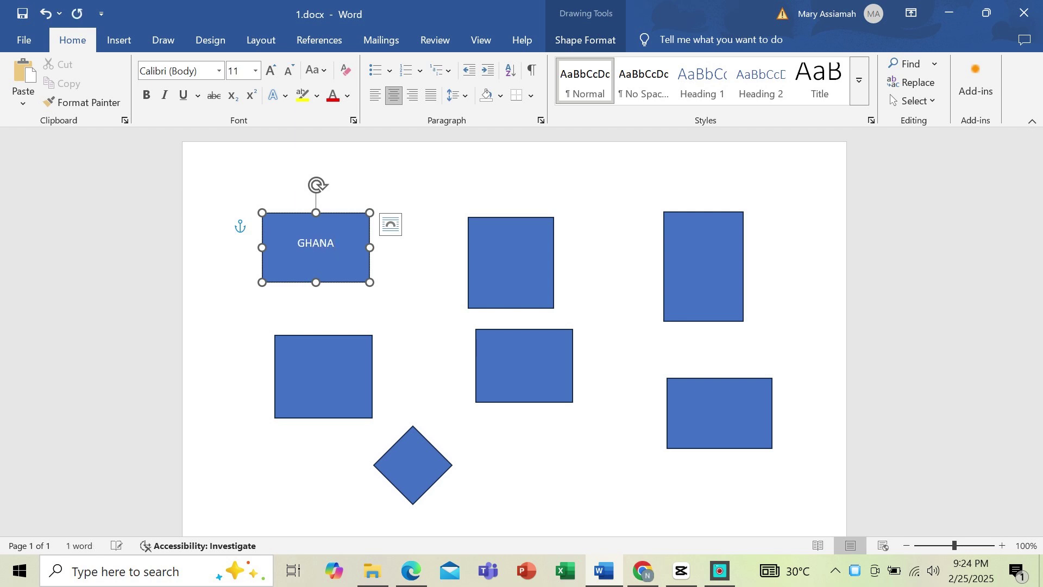
pyautogui.write(' CODEDEVPAY')
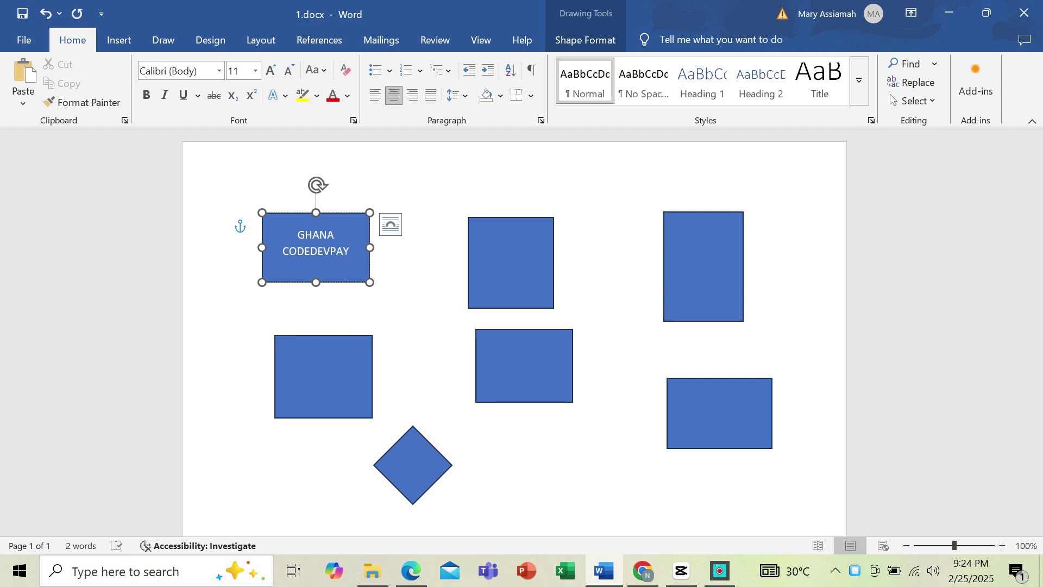
pyautogui.write('.')
# Format the text in the upper-left rectangle as bold and italic with font size 9
pyautogui.tripleClick(303, 239)
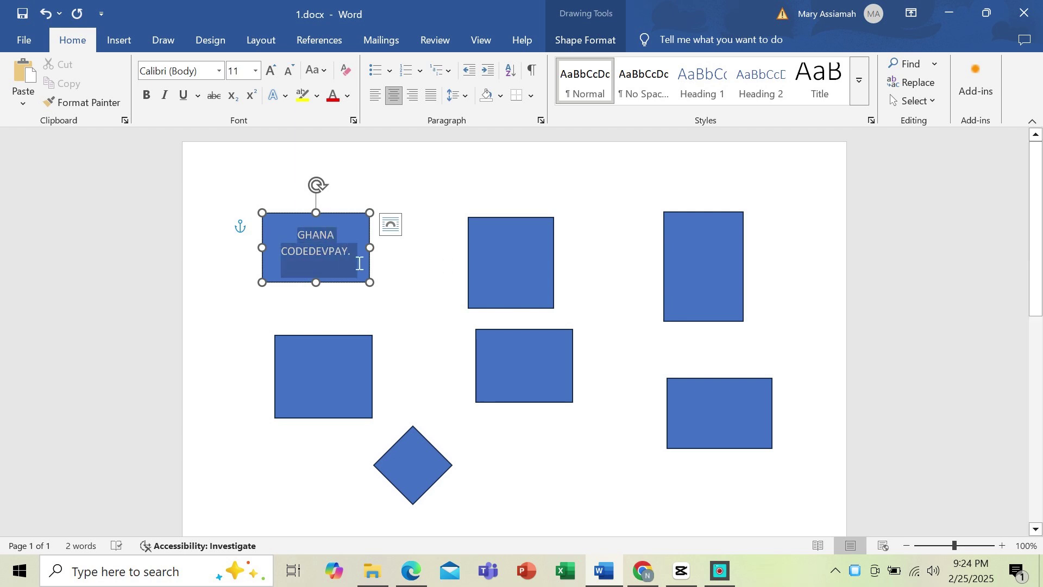
pyautogui.click(360, 227)
pyautogui.click(378, 228)
pyautogui.click(463, 205)
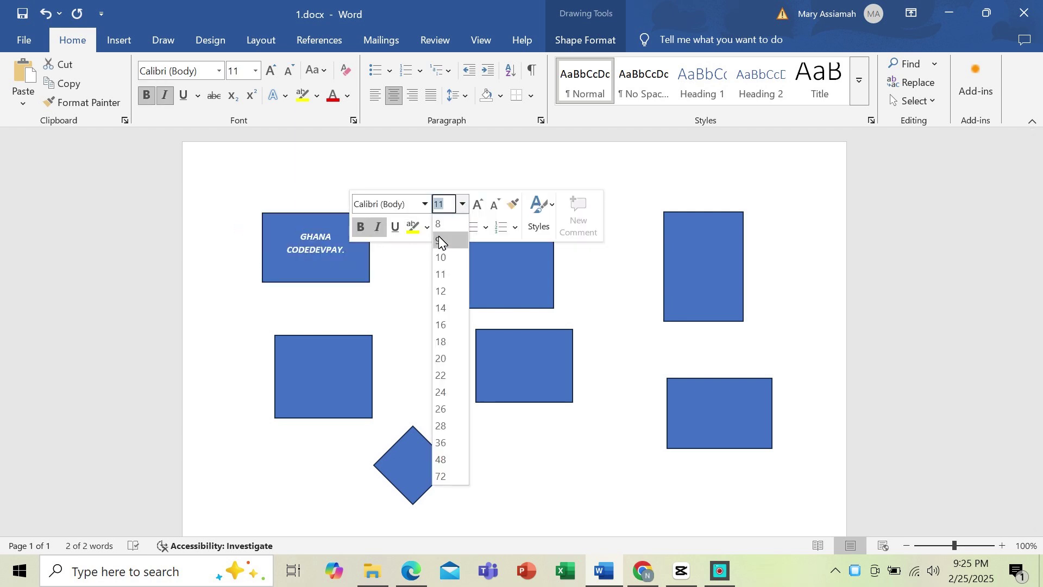
pyautogui.click(260, 298)
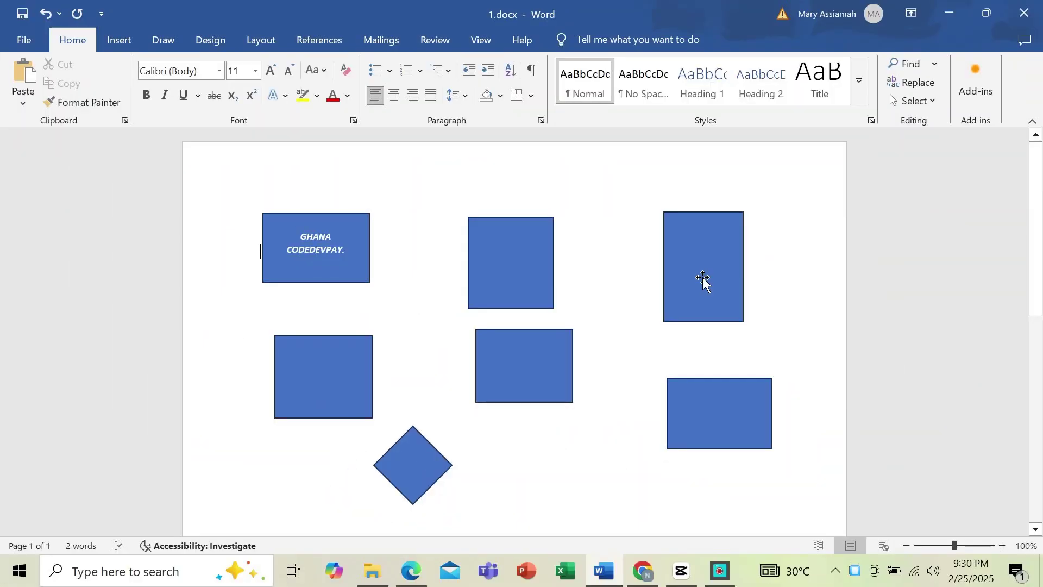
# Apply an outer shadow that falls to the left side of the tall rectangle in the page's upper-right area
pyautogui.click(703, 276)
pyautogui.click(579, 40)
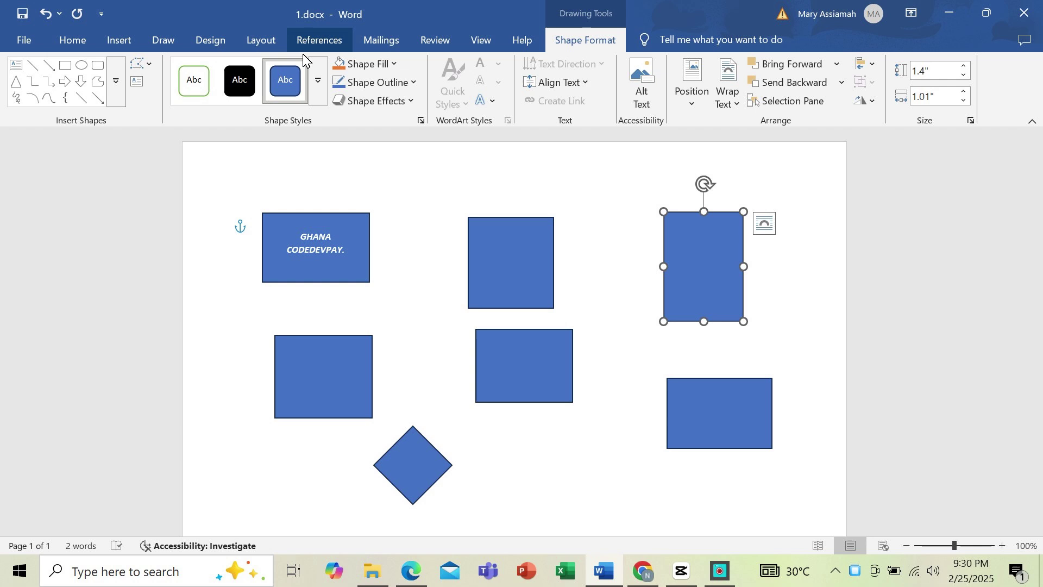
pyautogui.click(374, 100)
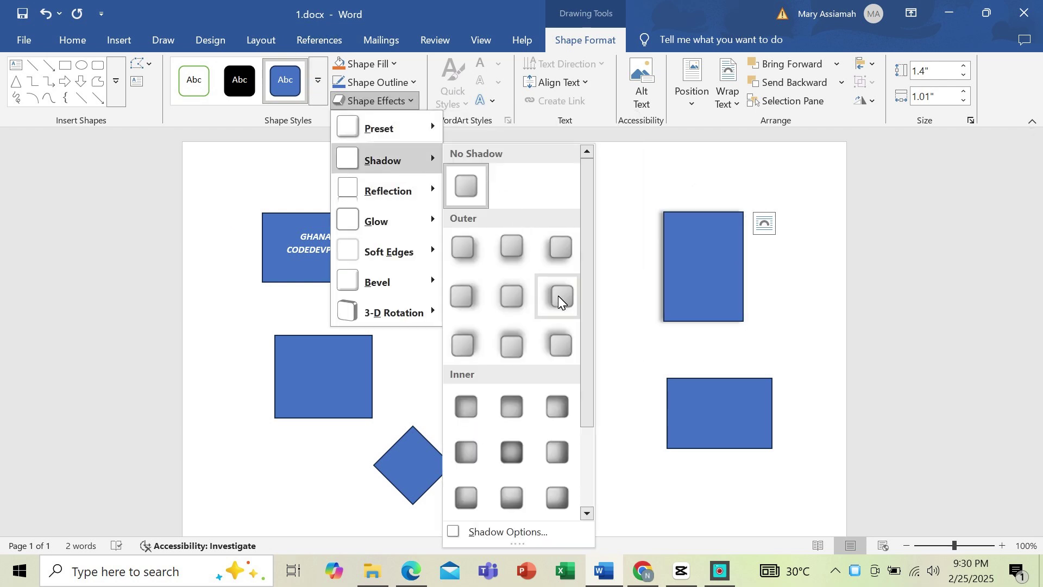
pyautogui.click(554, 286)
# Give the tall rectangle's outline the second dotted dash style and change its fill color
pyautogui.click(377, 82)
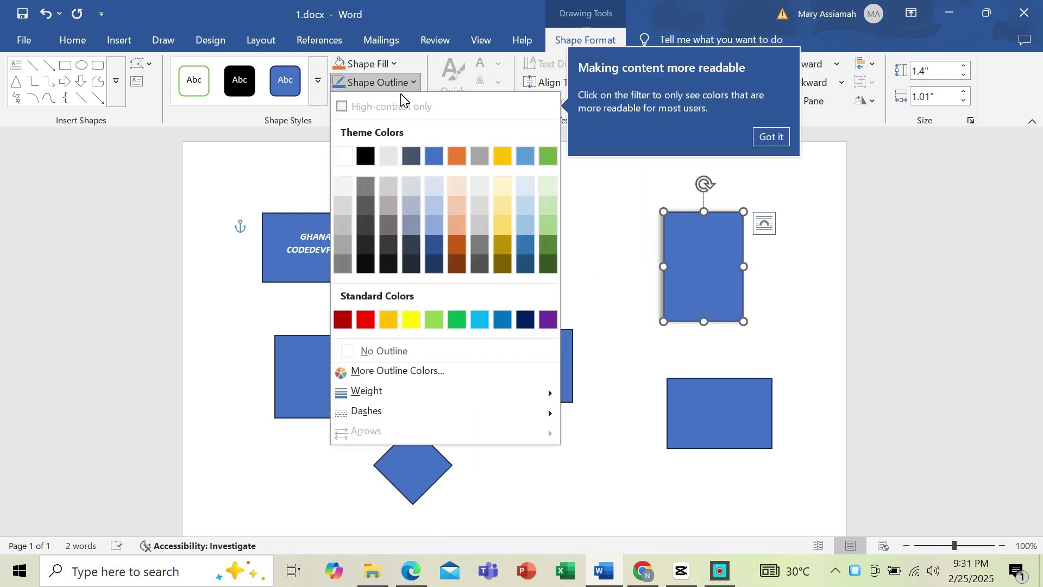
pyautogui.moveTo(489, 411)
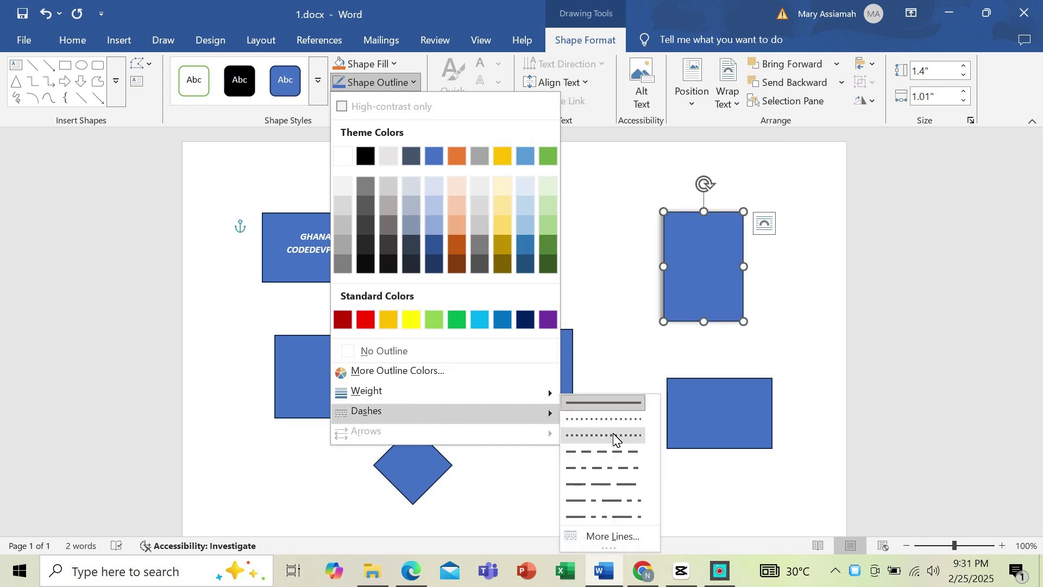
pyautogui.click(613, 436)
pyautogui.click(392, 66)
pyautogui.click(548, 186)
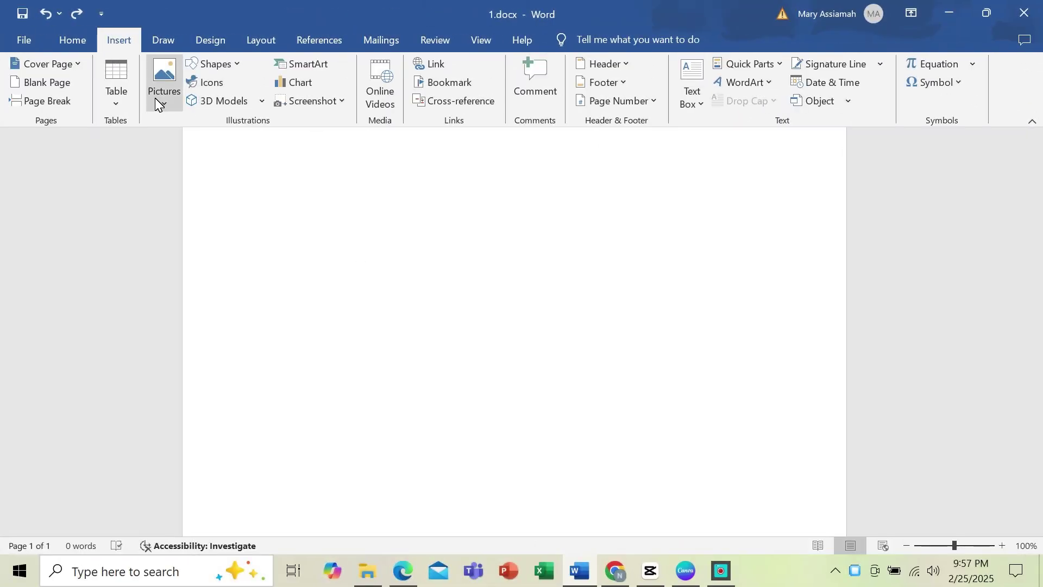
# Insert the picture C3 AA.png from this device's Downloads folder into the document and deselect it
pyautogui.click(157, 102)
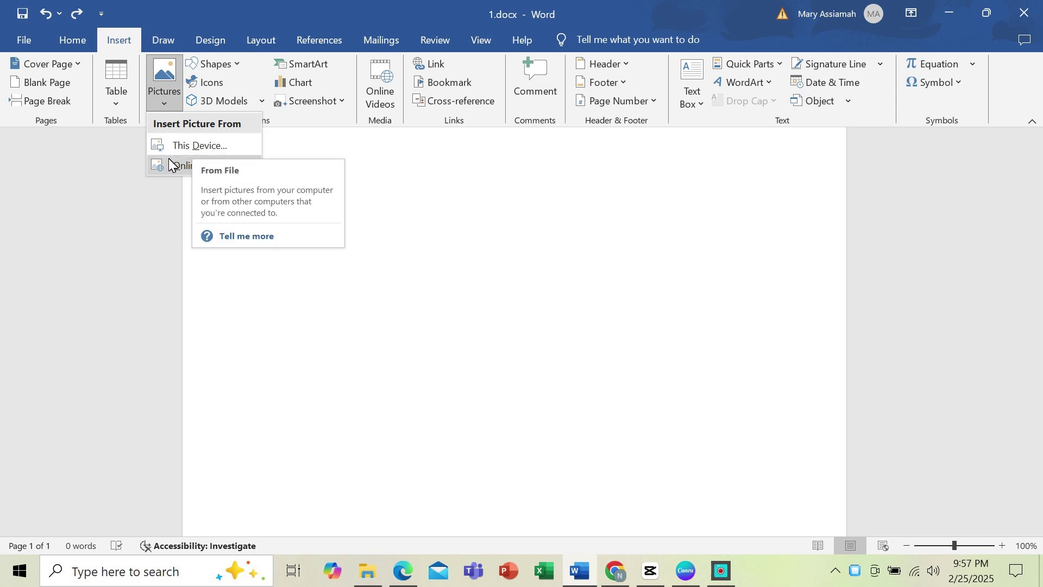
pyautogui.click(194, 153)
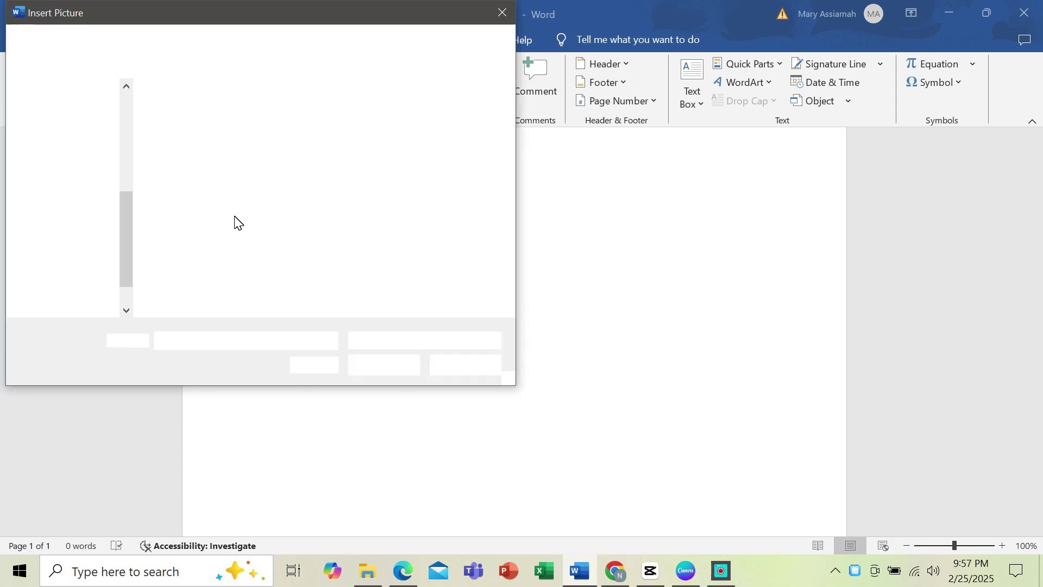
pyautogui.click(72, 266)
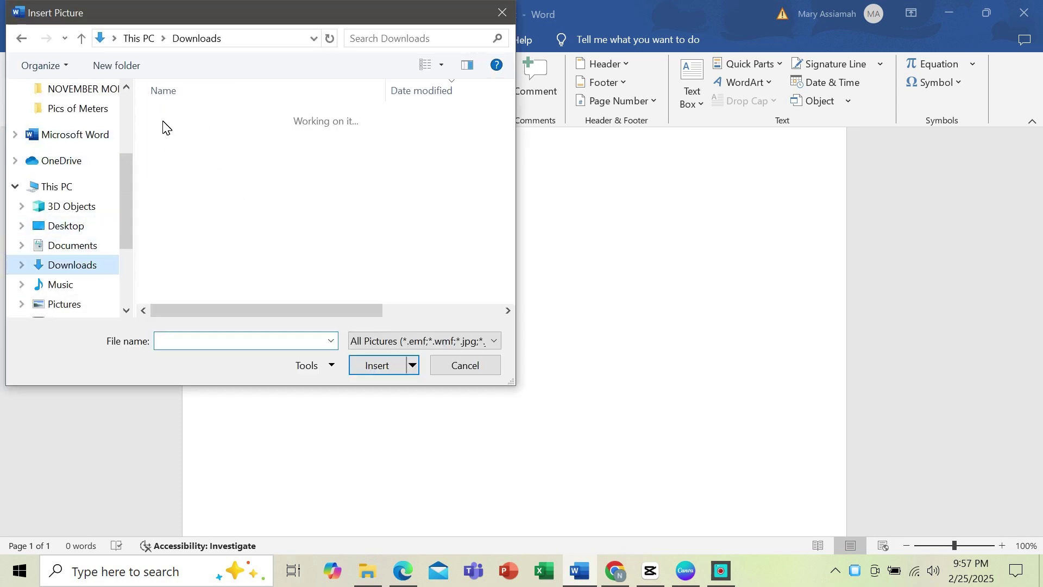
pyautogui.click(218, 143)
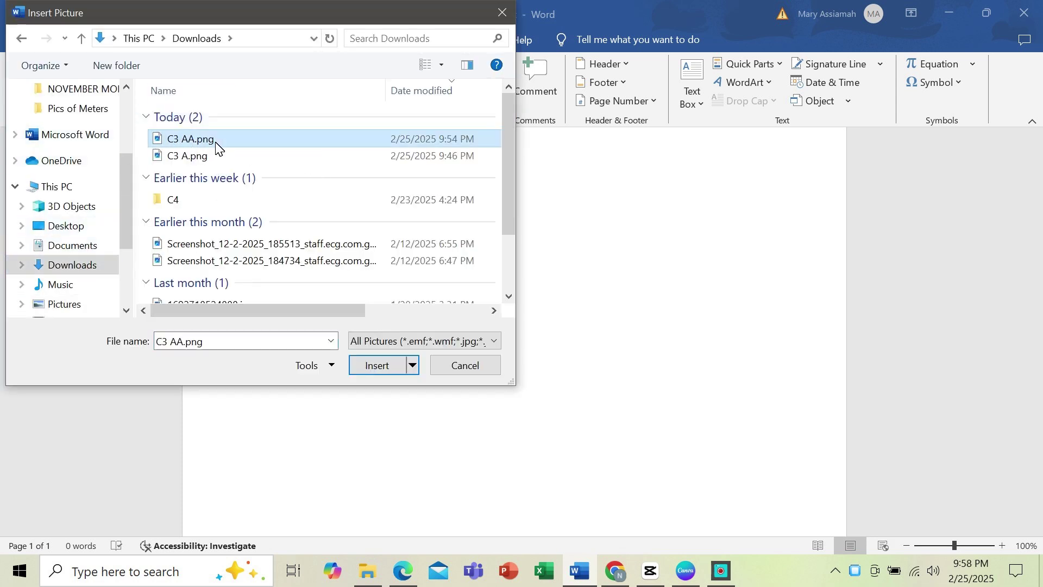
pyautogui.click(356, 371)
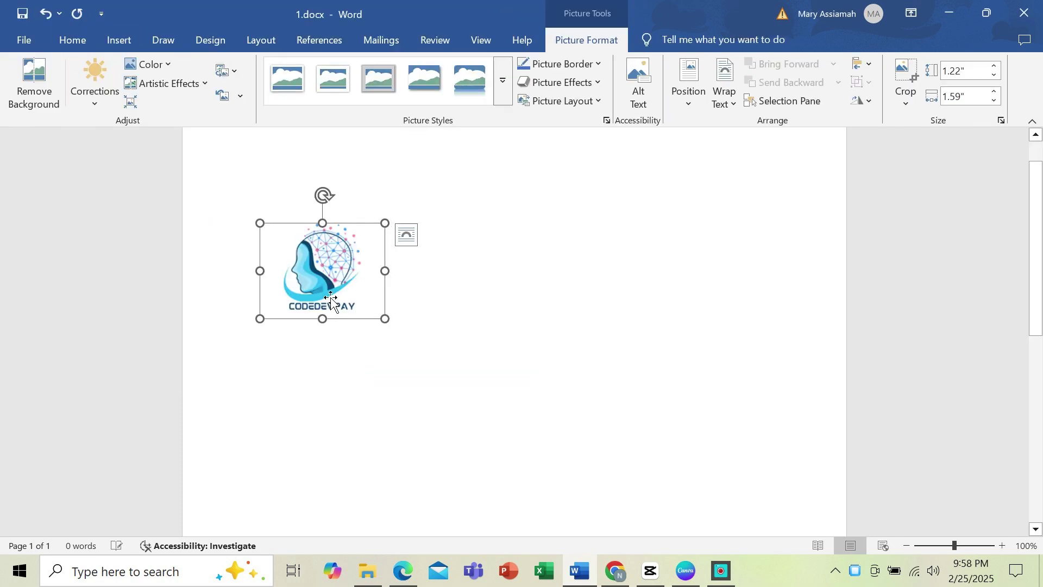
pyautogui.click(511, 298)
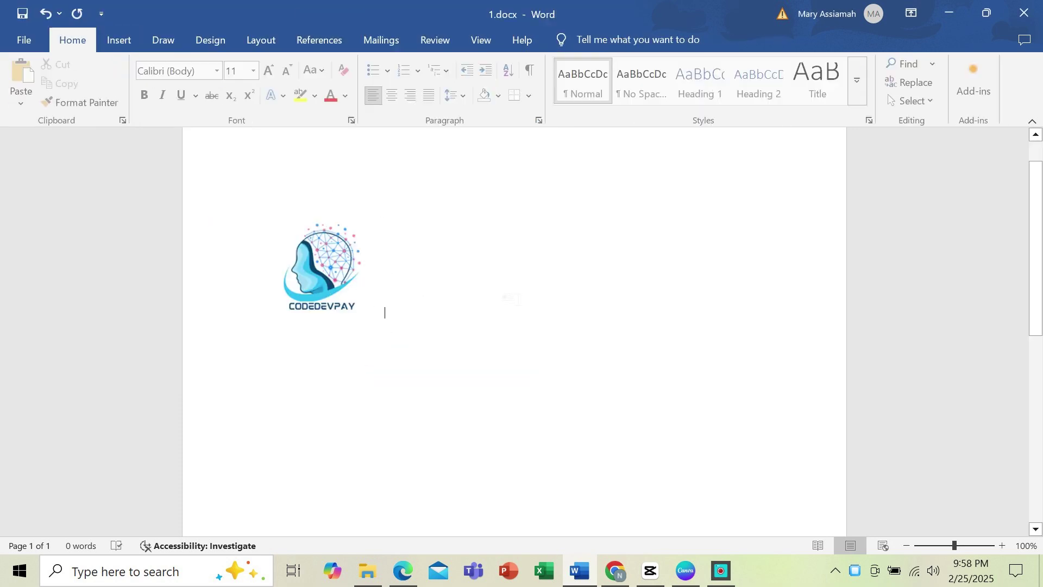
# Bring C3 A.png from File Explorer's Downloads folder into the document below the logo, and add a new line after it
pyautogui.click(367, 571)
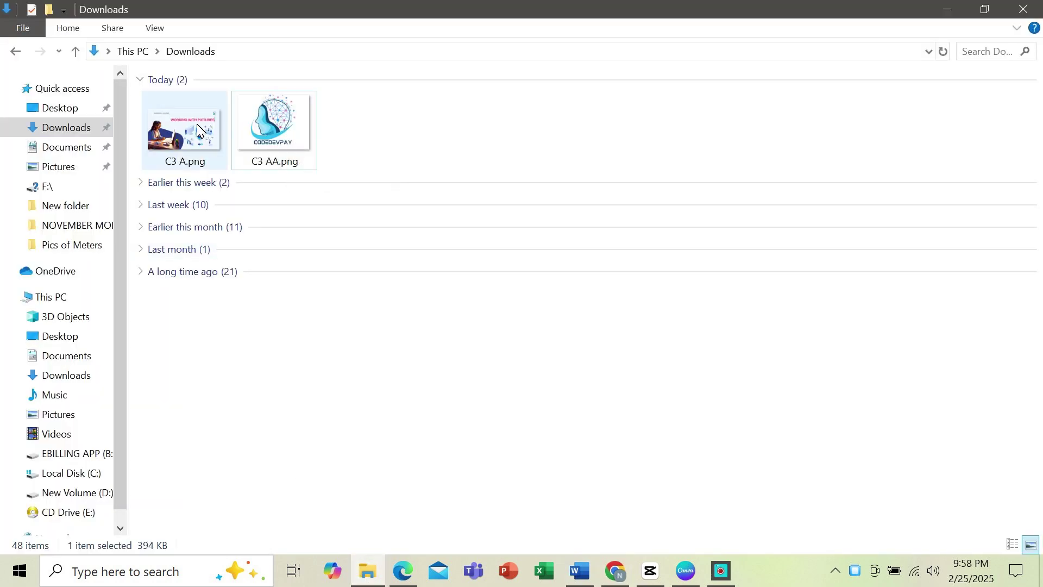
pyautogui.moveTo(168, 122); pyautogui.dragTo(266, 351)
pyautogui.scroll(-5, 471, 329)
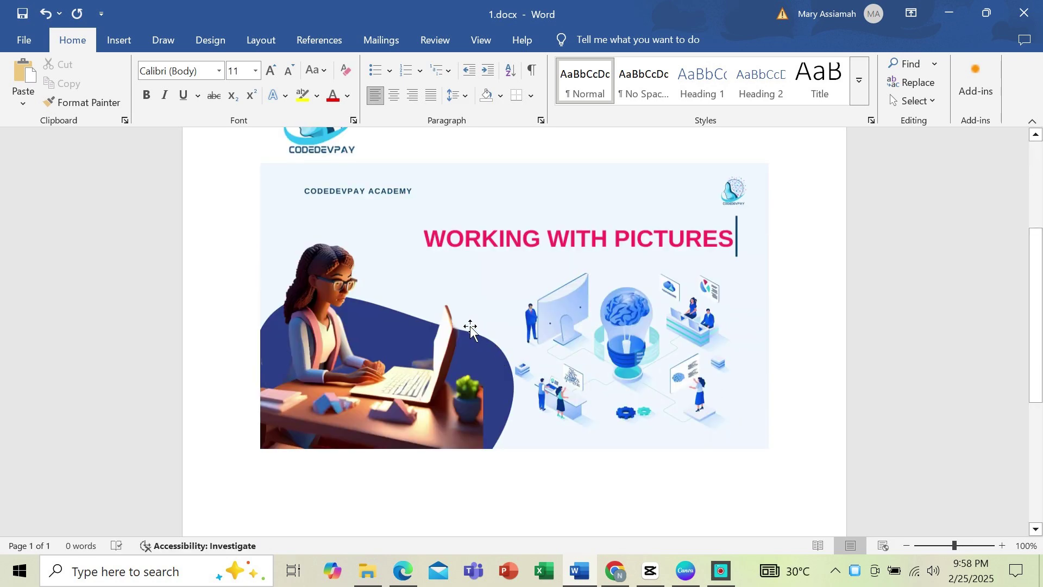
pyautogui.scroll(1, 470, 328)
pyautogui.press('Return')
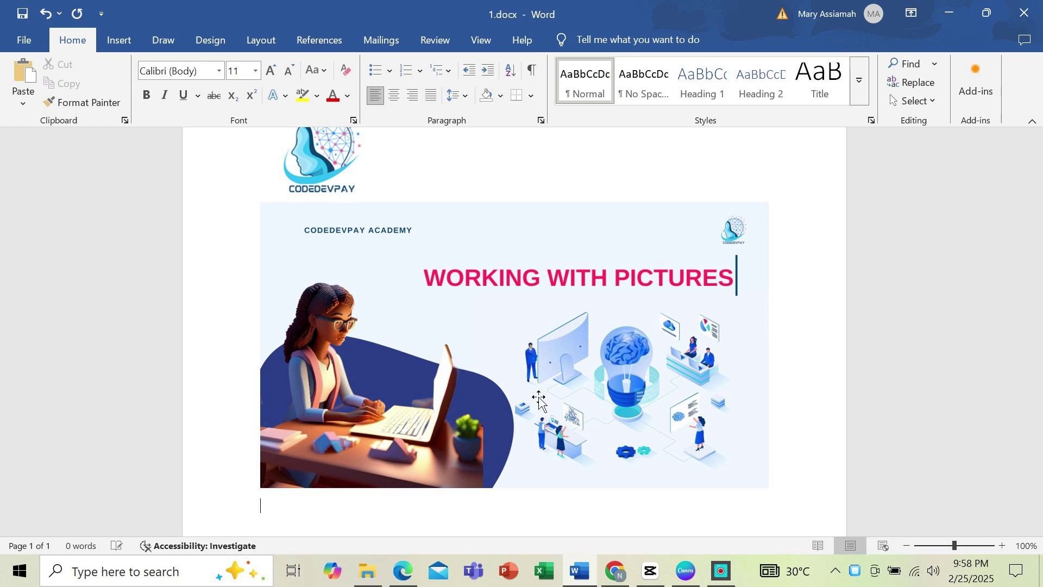
pyautogui.scroll(-2, 799, 487)
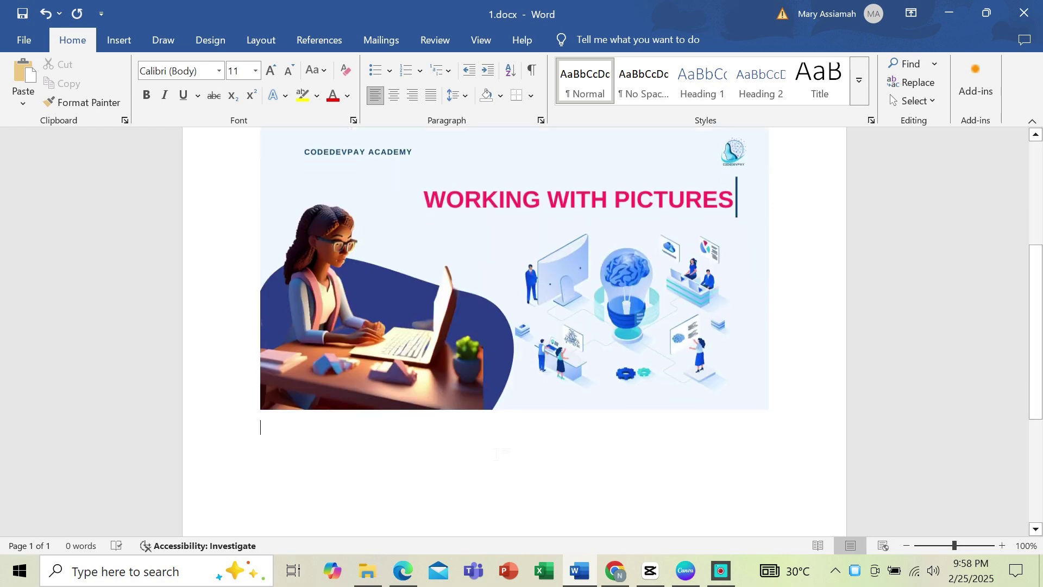
# Copy C3 AA.png from File Explorer's Downloads folder and paste it into the Word document below the WORKING WITH PICTURES image
pyautogui.click(363, 572)
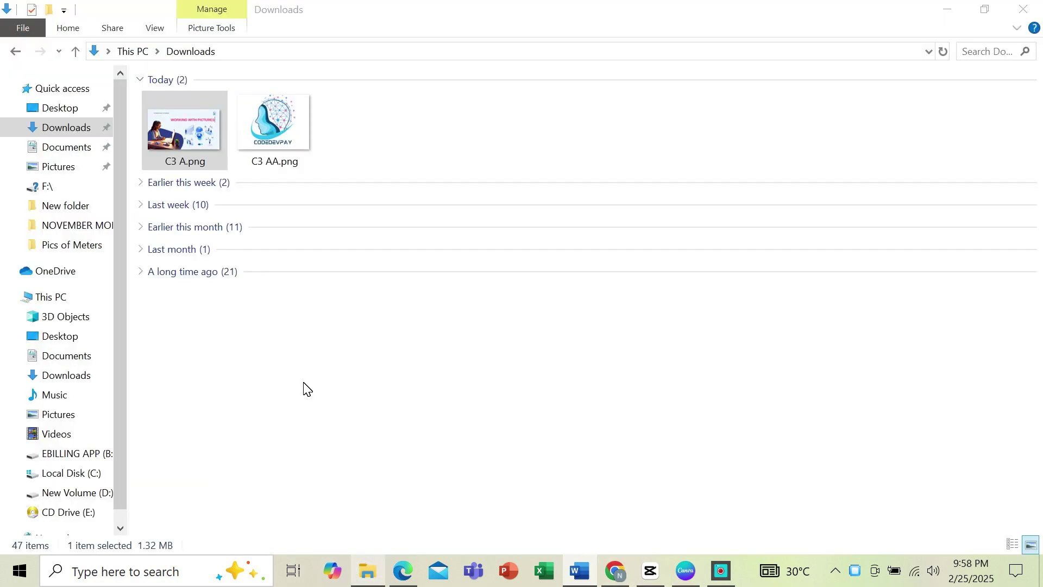
pyautogui.doubleClick(272, 139)
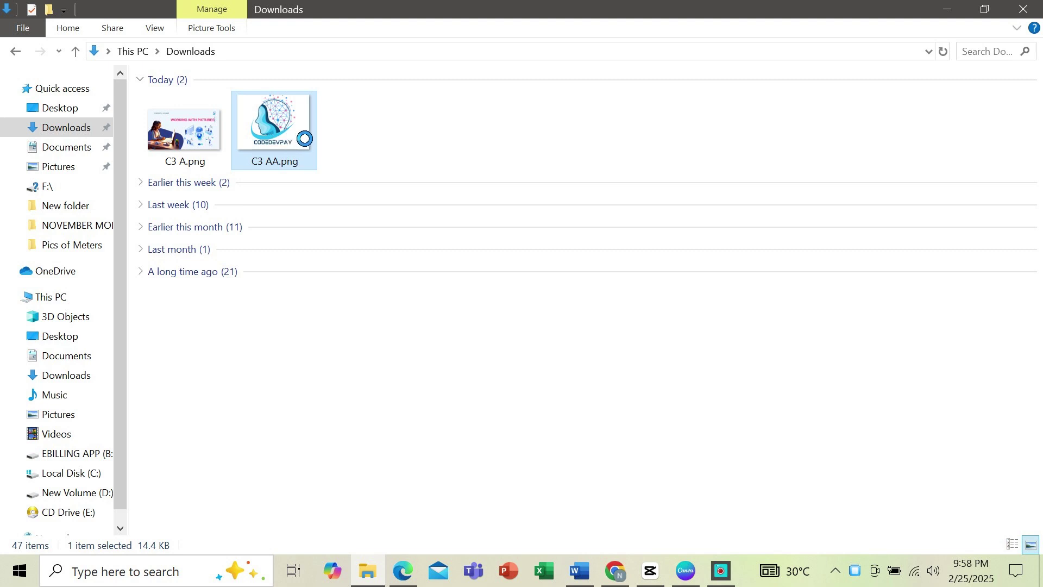
pyautogui.rightClick(273, 129)
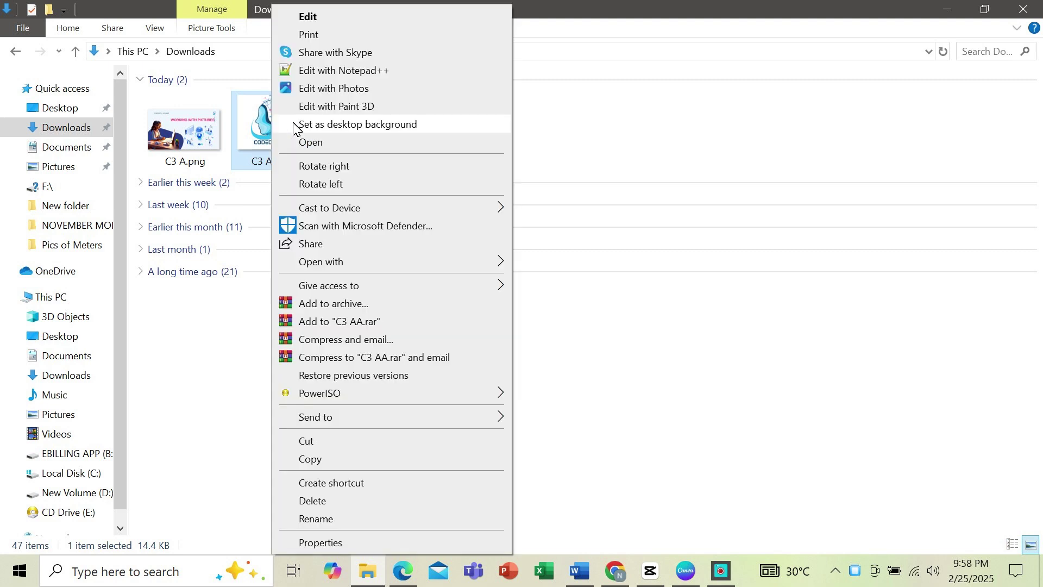
pyautogui.click(332, 458)
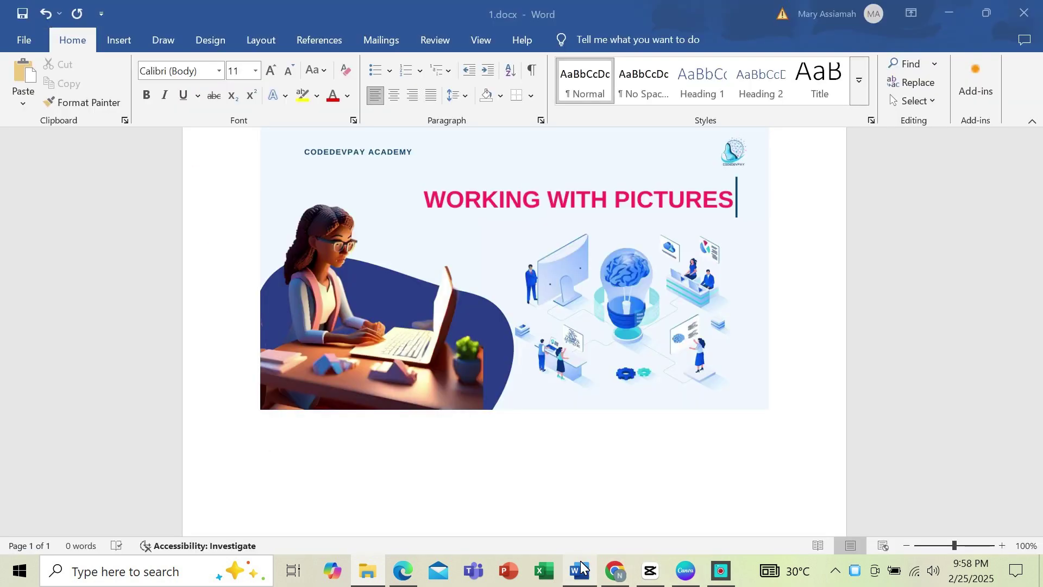
pyautogui.click(580, 570)
pyautogui.rightClick(277, 452)
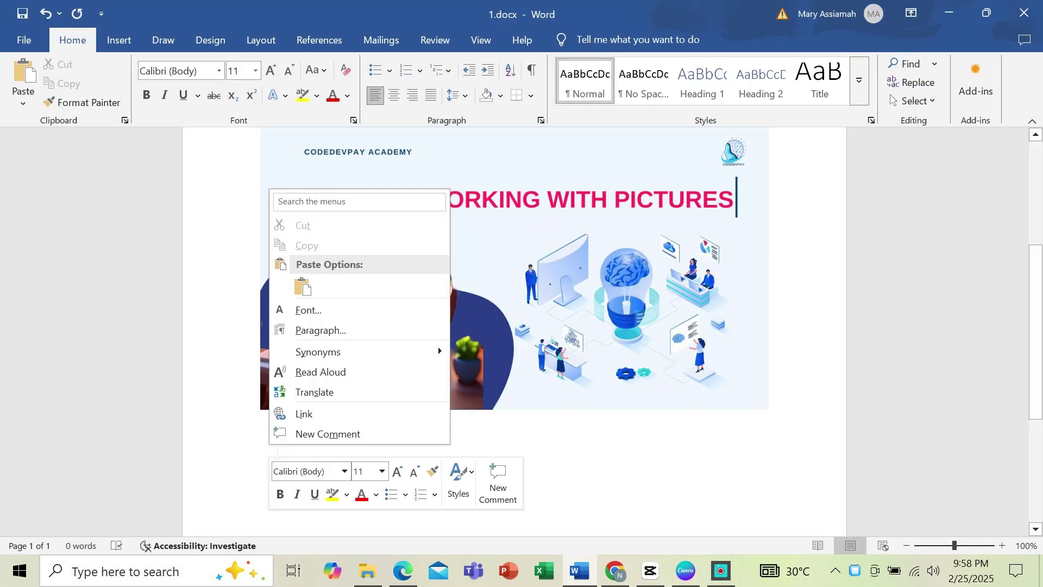
pyautogui.click(305, 286)
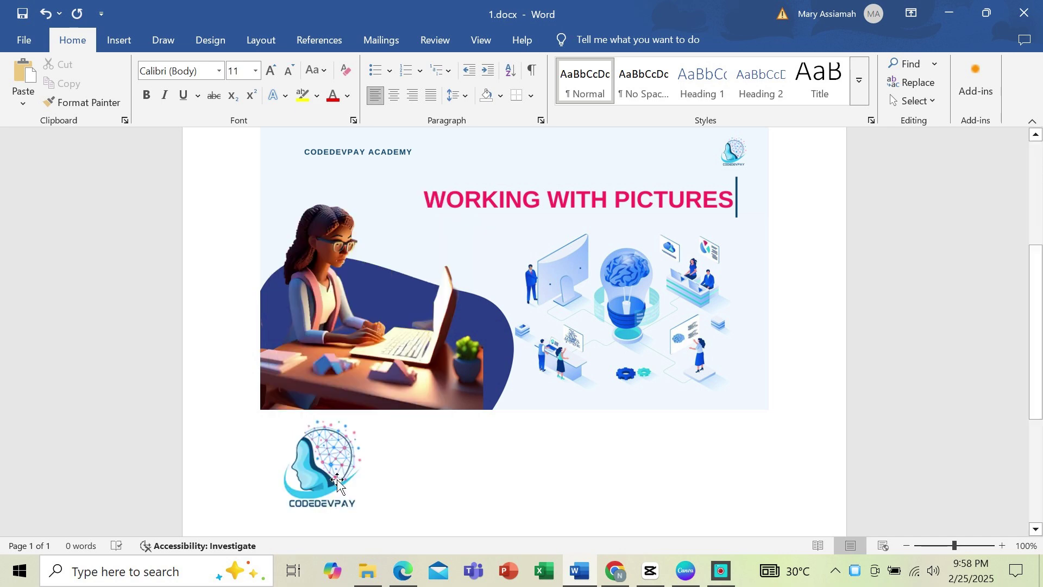
pyautogui.click(337, 481)
pyautogui.scroll(5, 526, 478)
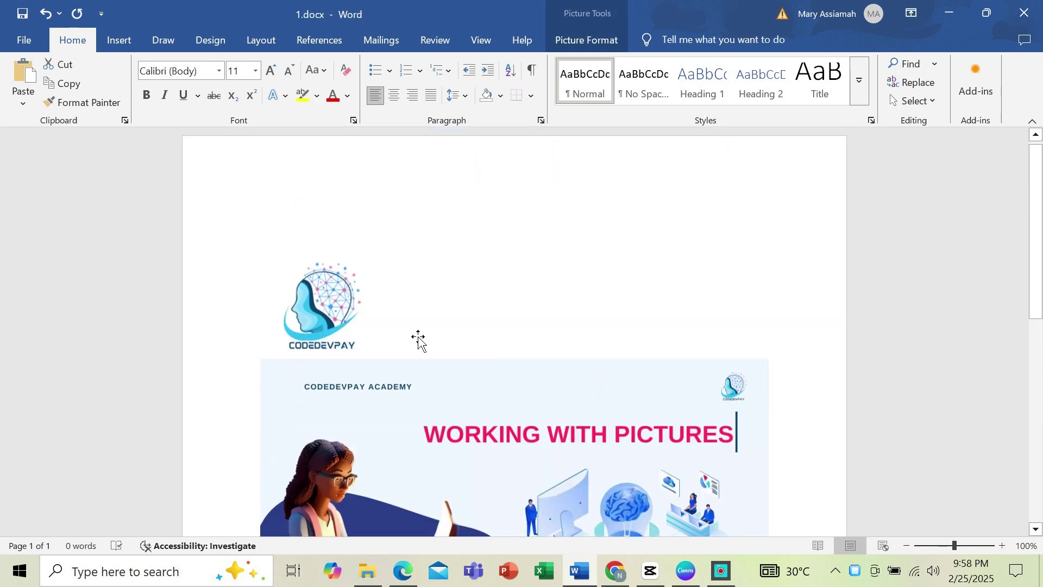
pyautogui.scroll(-10, 418, 339)
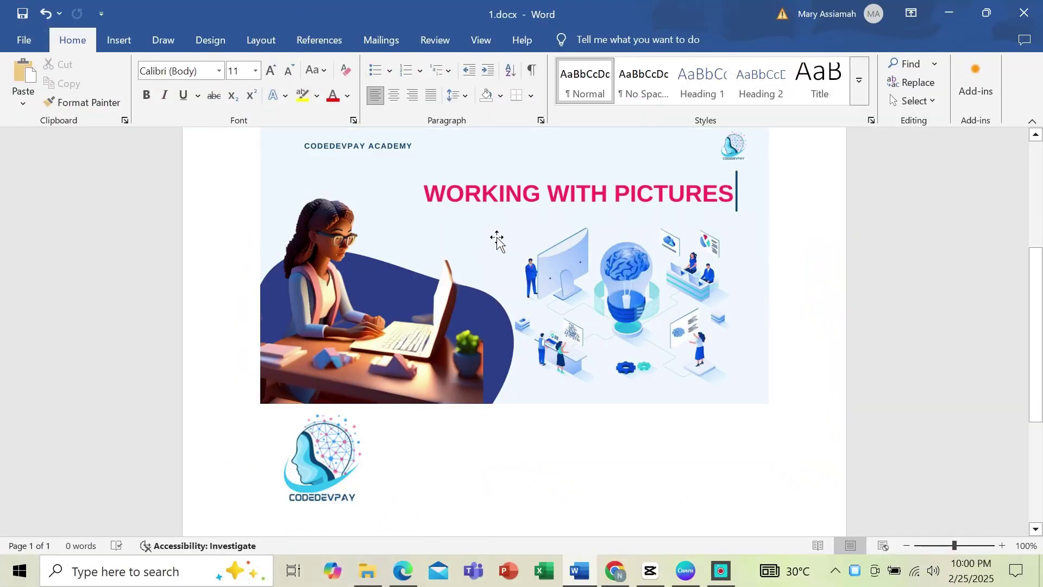
# Replace the WORKING WITH PICTURES image with C3 AA.png from this device's Downloads folder
pyautogui.click(493, 277)
pyautogui.rightClick(493, 278)
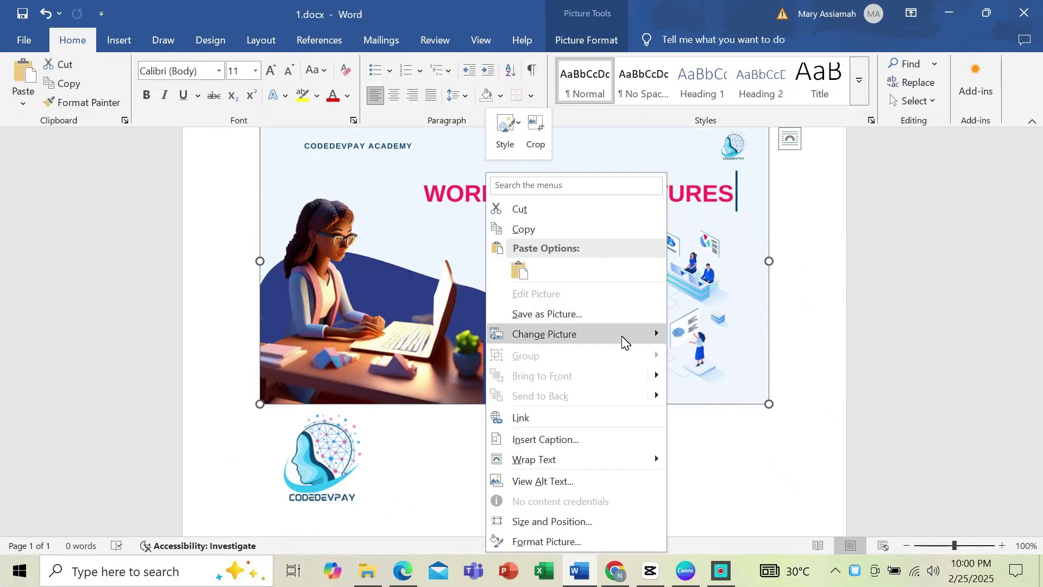
pyautogui.moveTo(624, 335)
pyautogui.click(705, 337)
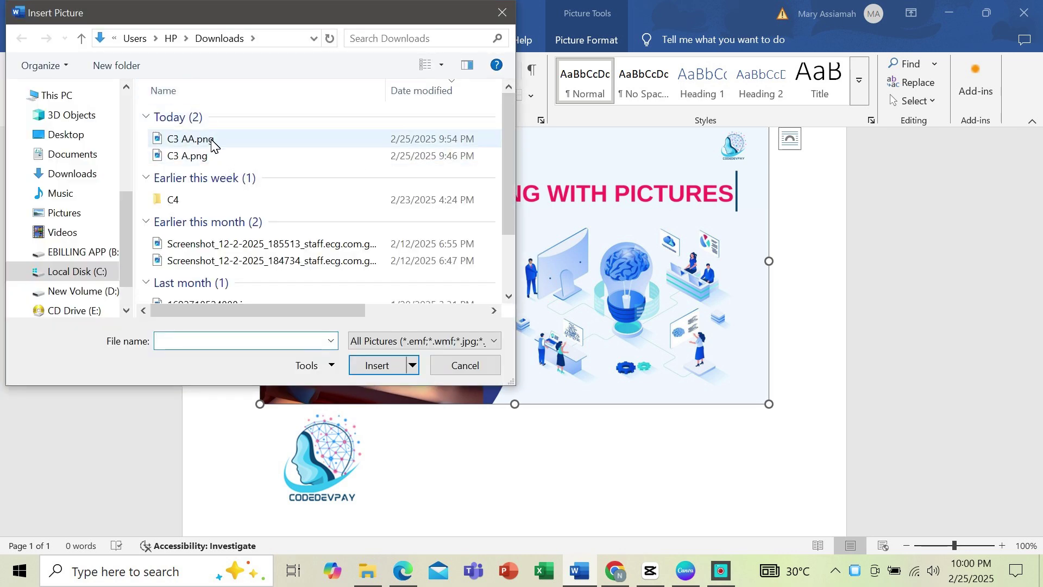
pyautogui.click(212, 143)
pyautogui.click(368, 364)
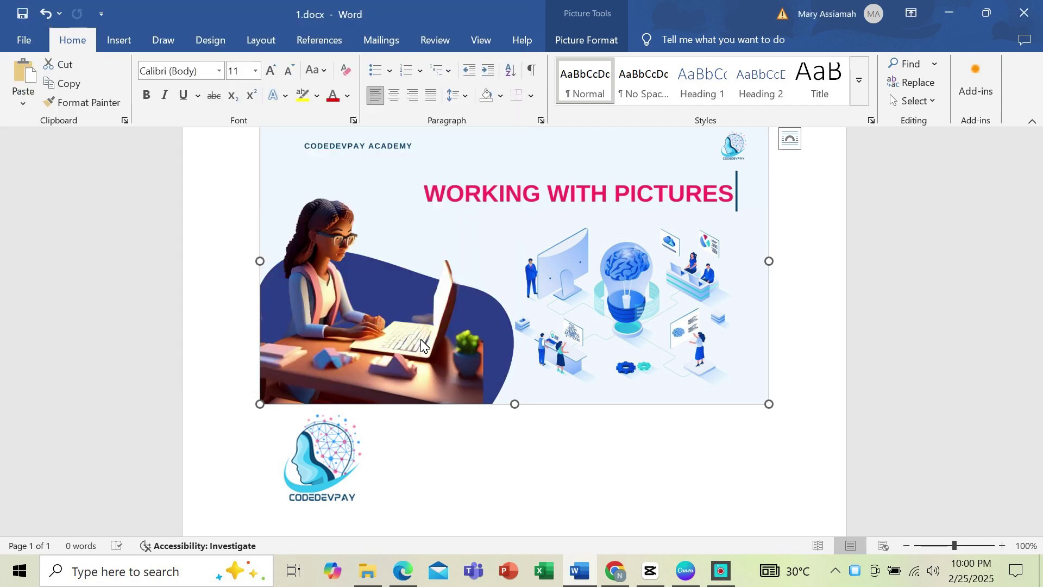
pyautogui.scroll(3, 569, 317)
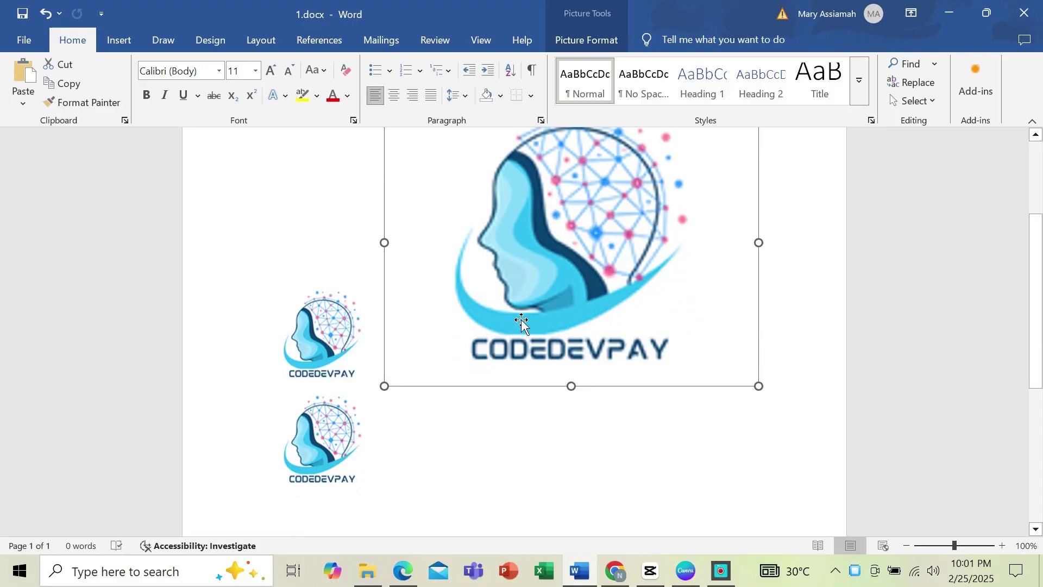
# Darken the large logo picture by applying a picture correction
pyautogui.click(589, 38)
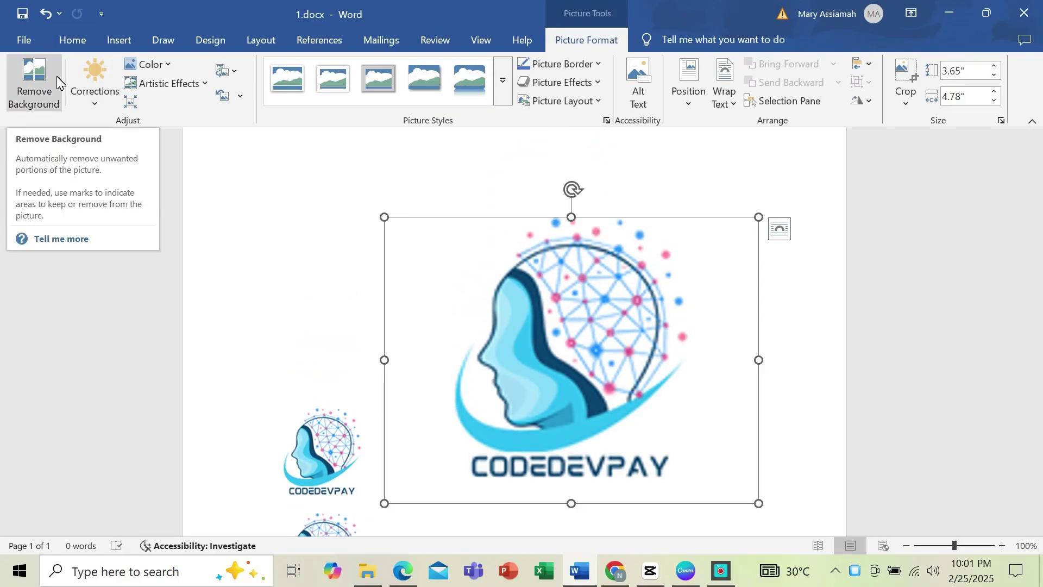
pyautogui.click(81, 94)
pyautogui.press('Escape')
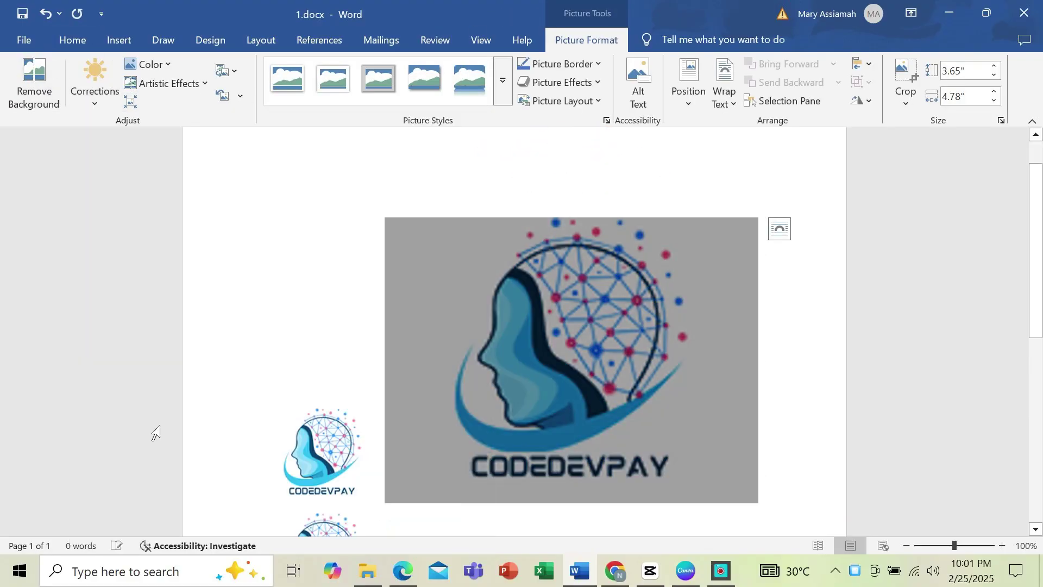
# Remove the large logo's background, marking areas along the left side of the face to keep, and keep the changes
pyautogui.click(34, 81)
pyautogui.moveTo(528, 303)
pyautogui.mouseDown()
pyautogui.moveTo(481, 343)
pyautogui.moveTo(492, 429)
pyautogui.moveTo(654, 238)
pyautogui.moveTo(477, 308)
pyautogui.mouseUp()
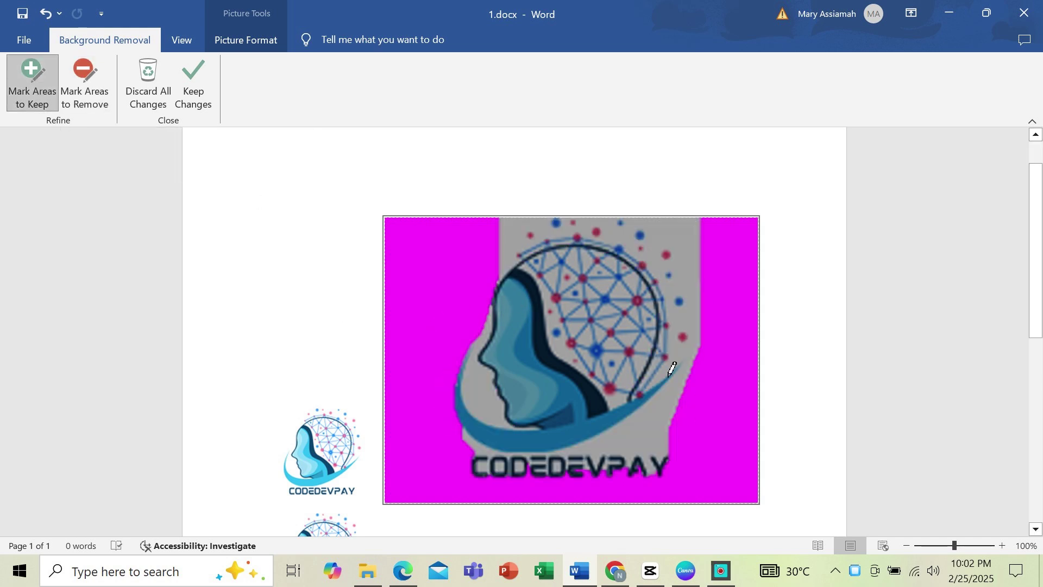
pyautogui.scroll(-2, 672, 369)
pyautogui.moveTo(474, 142); pyautogui.dragTo(456, 268)
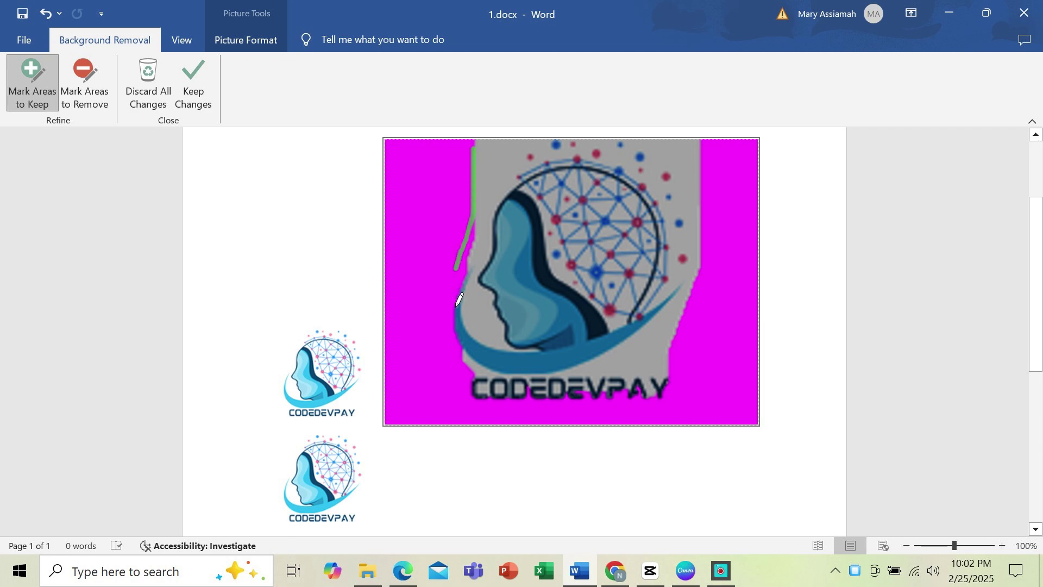
pyautogui.moveTo(455, 307); pyautogui.dragTo(447, 399)
pyautogui.click(194, 76)
pyautogui.scroll(1, 638, 357)
pyautogui.click(507, 101)
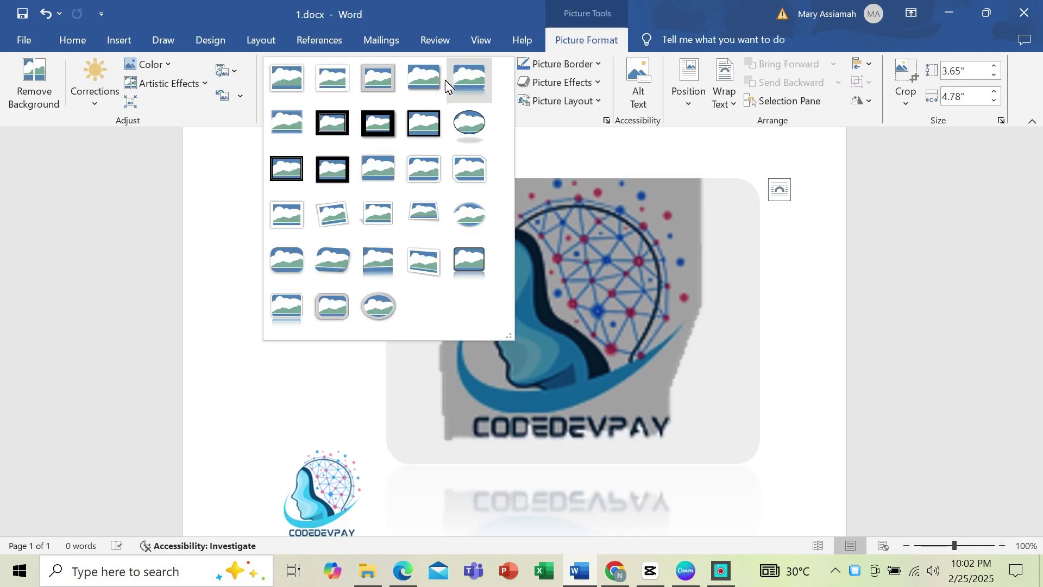
pyautogui.click(565, 64)
pyautogui.click(562, 101)
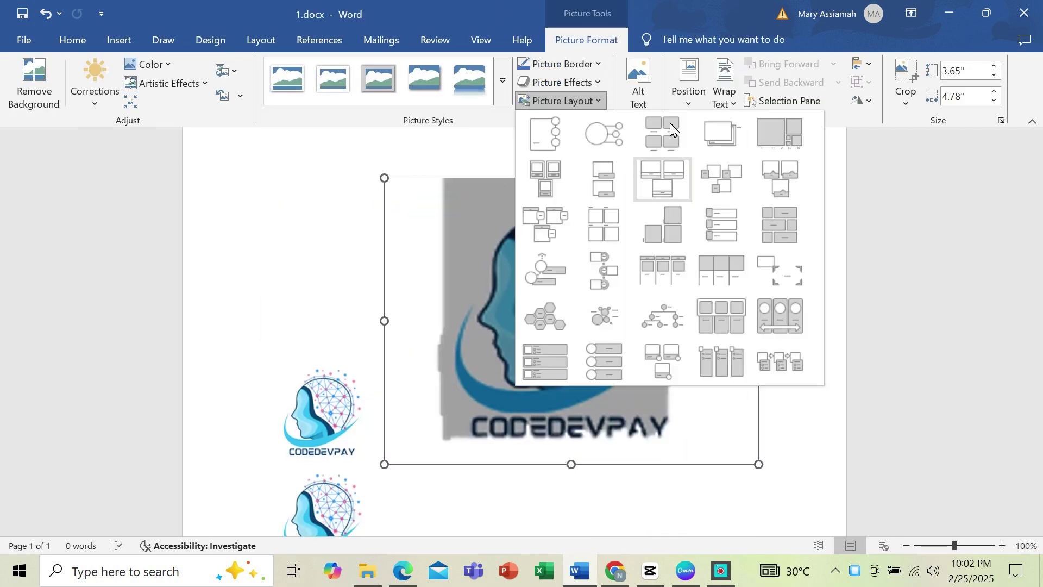
pyautogui.click(566, 101)
pyautogui.click(689, 87)
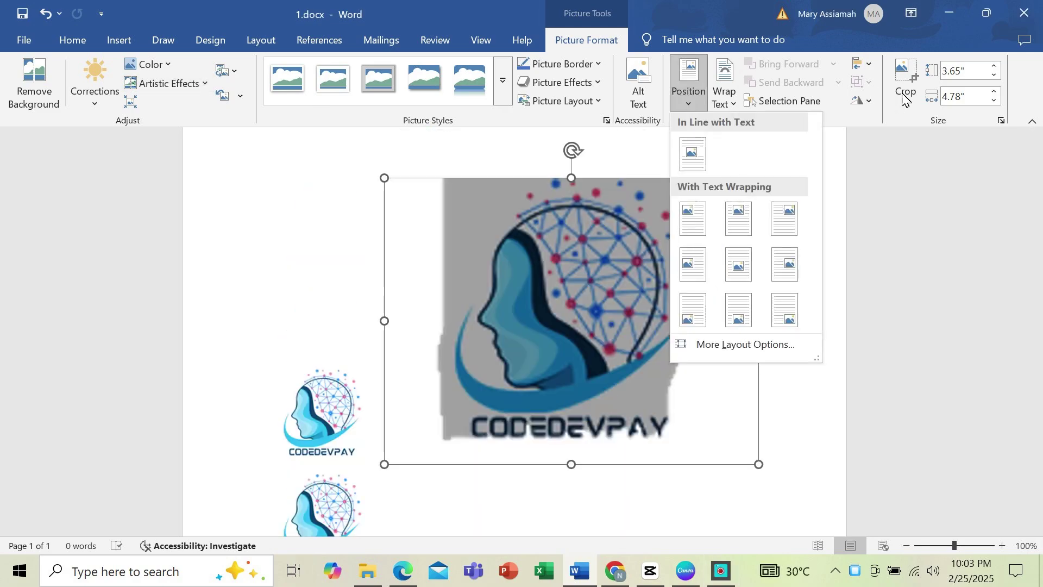
# Crop the large logo picture to the upper part of the face and dotted network, cutting off the CODEDEVPAY text
pyautogui.click(906, 101)
pyautogui.moveTo(940, 163)
pyautogui.click(860, 254)
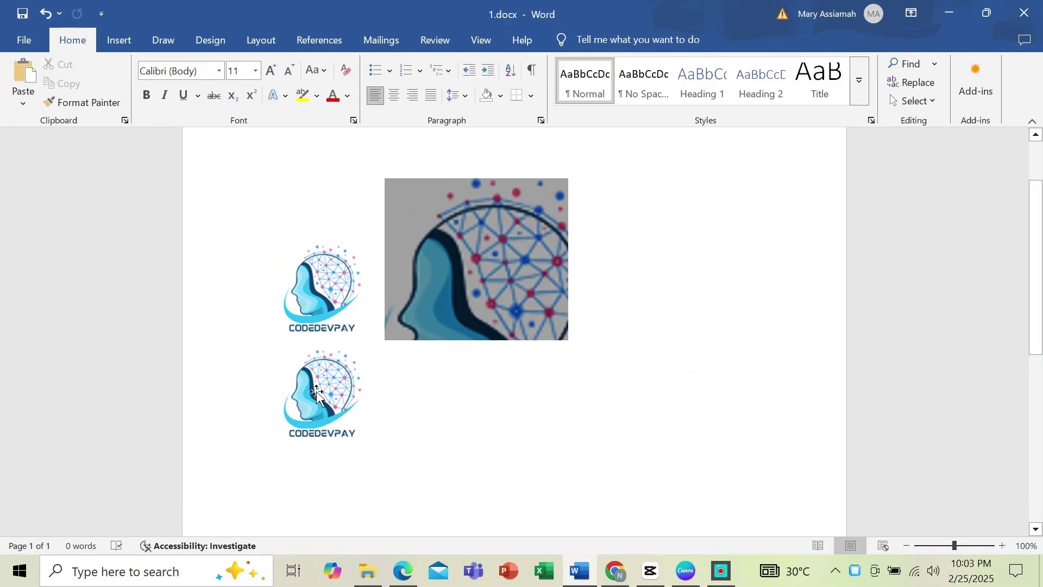
# Insert the caption "Figure 1 - CODEDEVPAY LOGO" for the lower small logo, using the Figure label and the position Below selected item
pyautogui.click(316, 392)
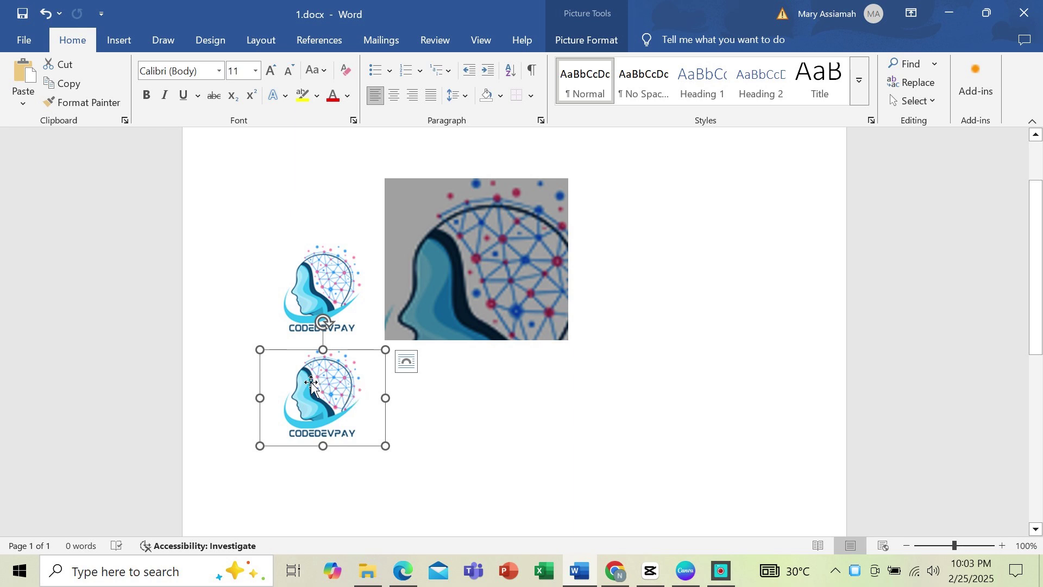
pyautogui.rightClick(312, 382)
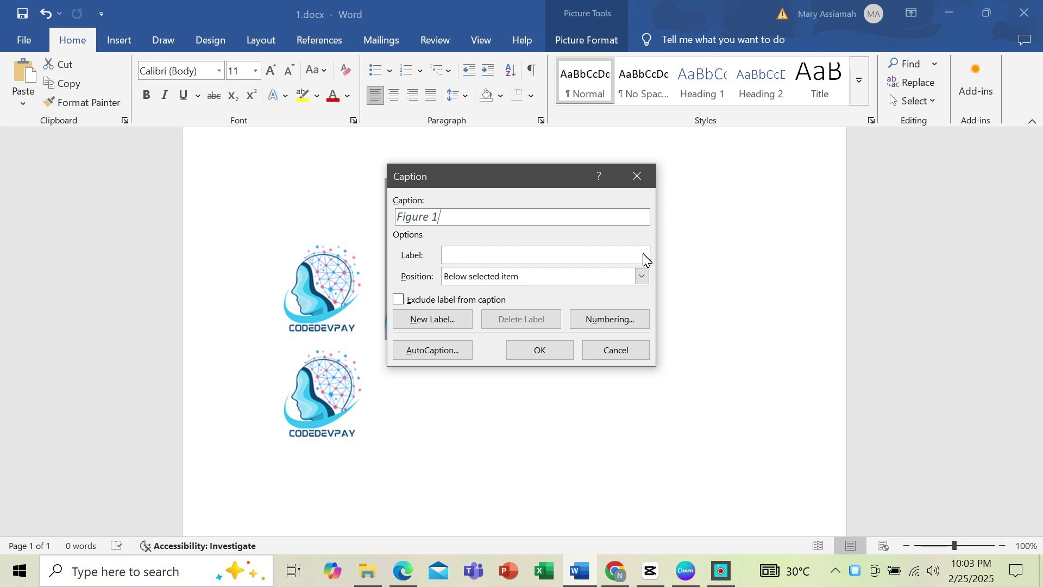
pyautogui.click(643, 255)
pyautogui.click(479, 282)
pyautogui.click(642, 278)
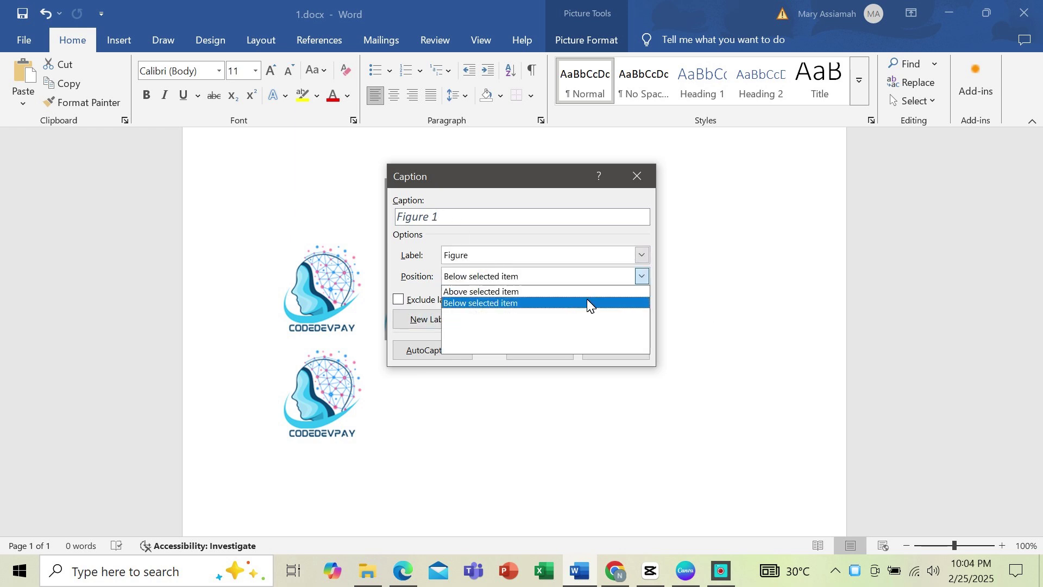
pyautogui.click(586, 302)
pyautogui.click(489, 220)
pyautogui.write('- CODEDE')
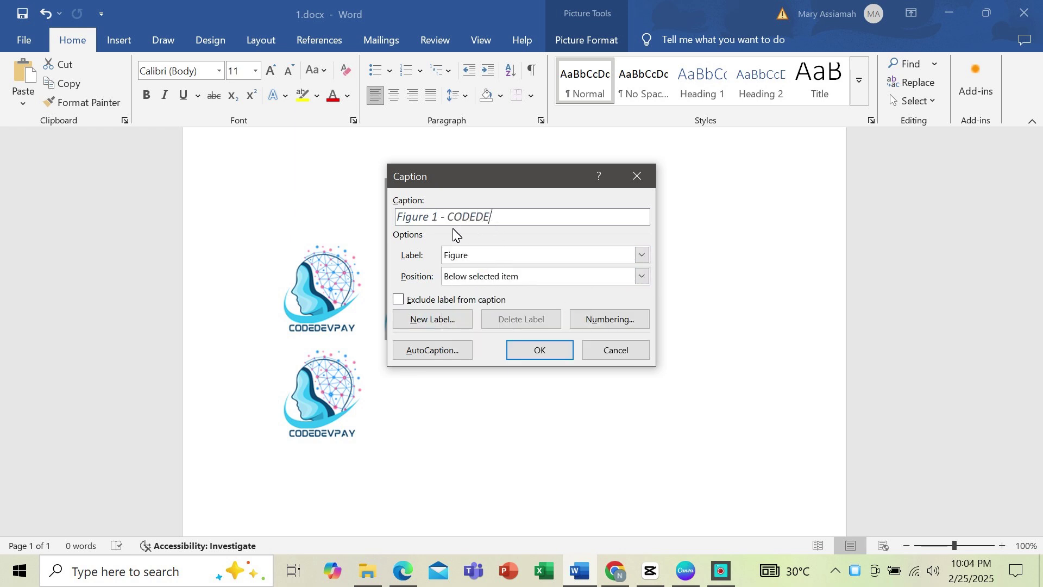
pyautogui.write('VPAY LOGO')
pyautogui.click(567, 345)
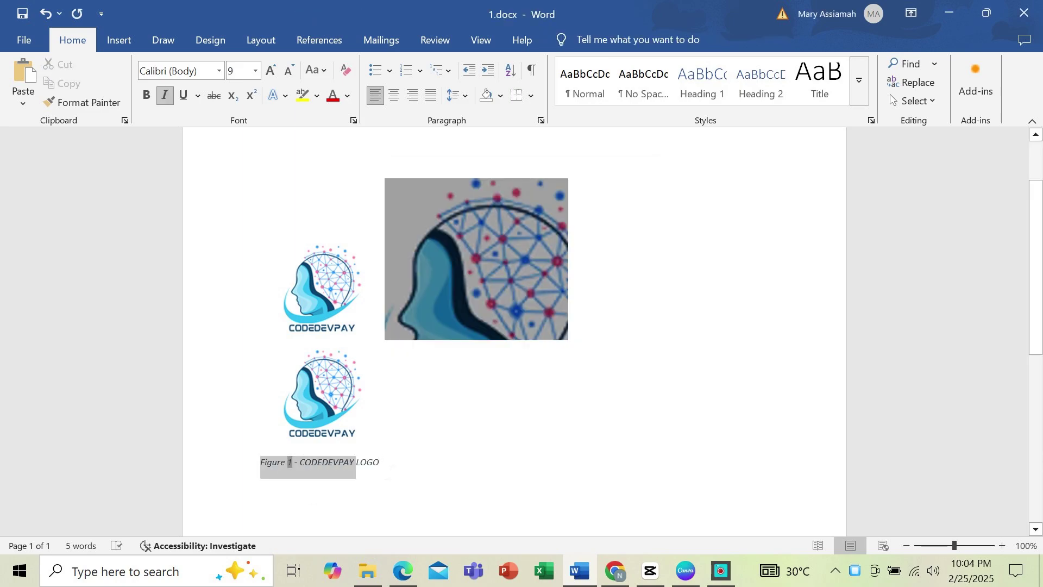